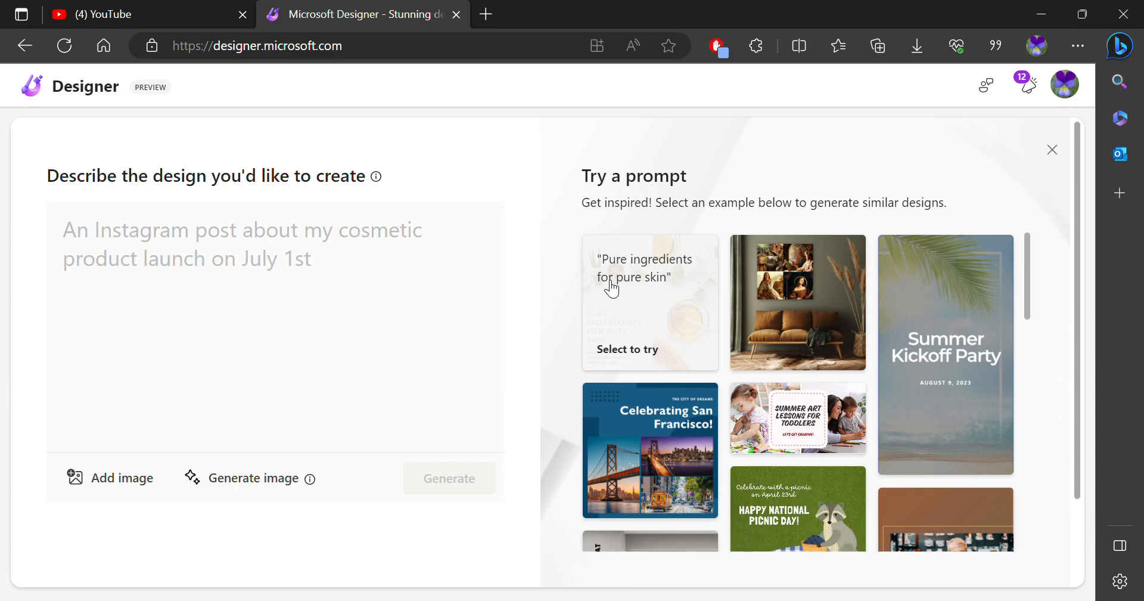
Step: Generate designs from the description "draw a me a poster about anyway tech review"
scroll(950, 345, down, 10)
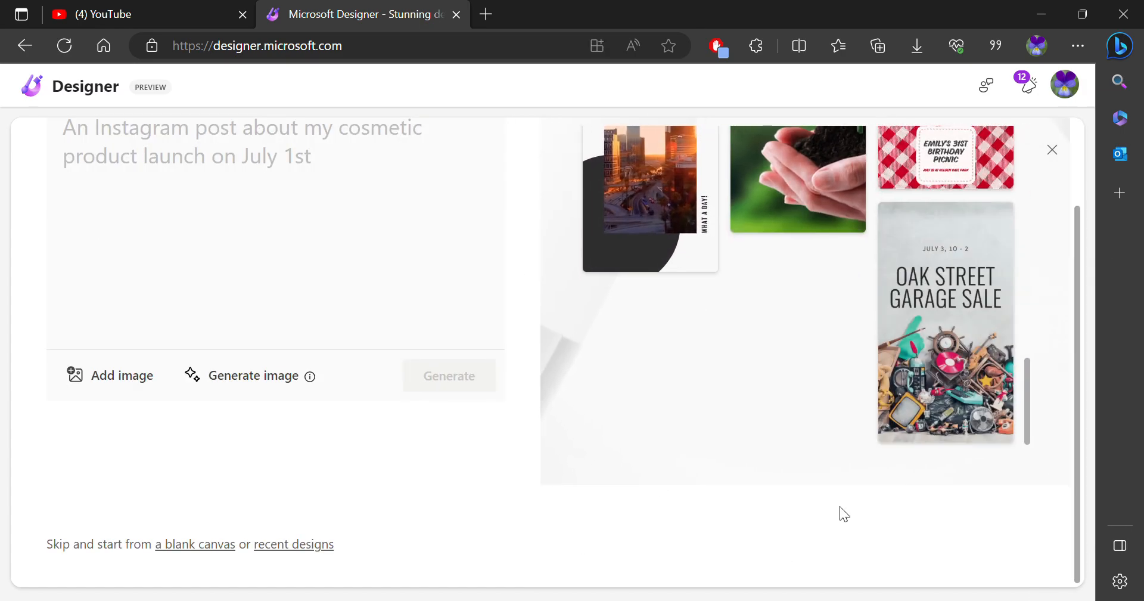
scroll(844, 513, up, 10)
click(246, 283)
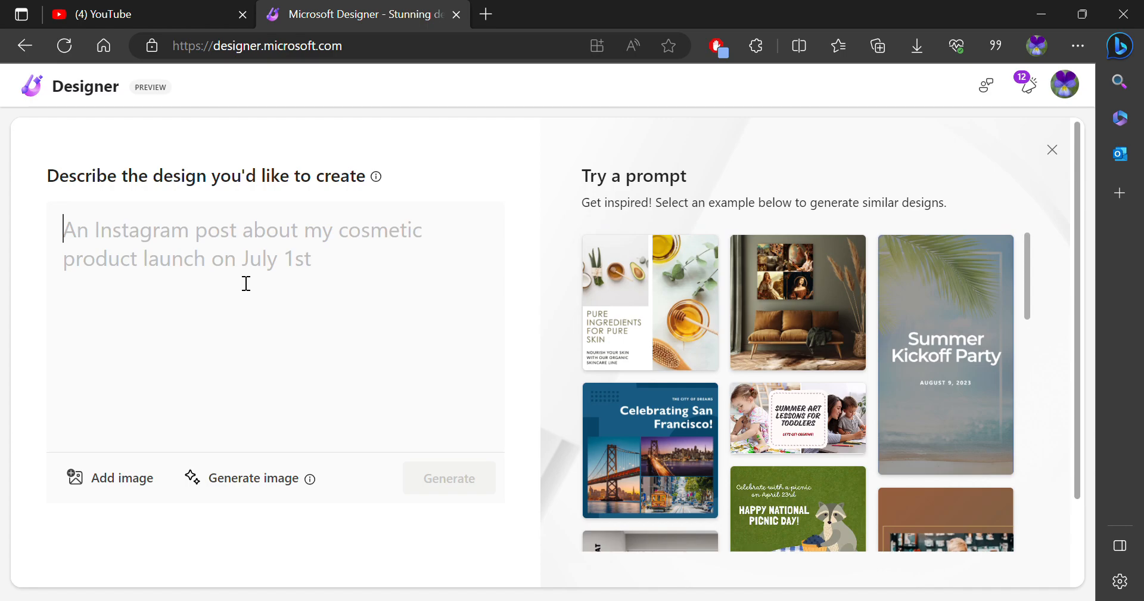
text(Wri)
key(BackSpace)
key(BackSpace)
key(BackSpace)
text(dr)
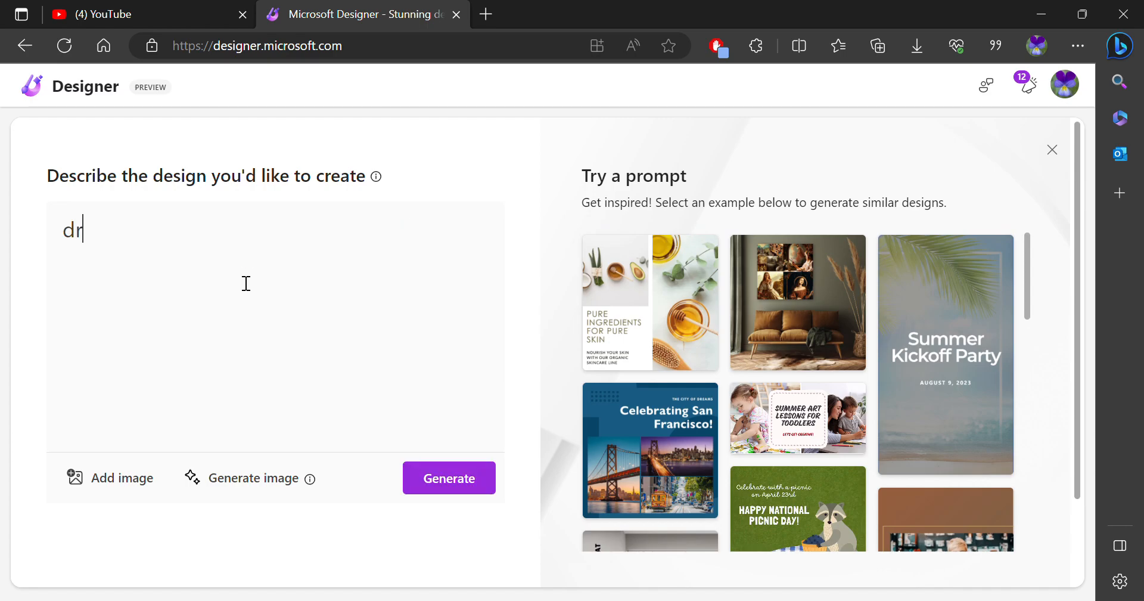
text(aw a me a poster about any)
key(BackSpace)
text(y tech revie)
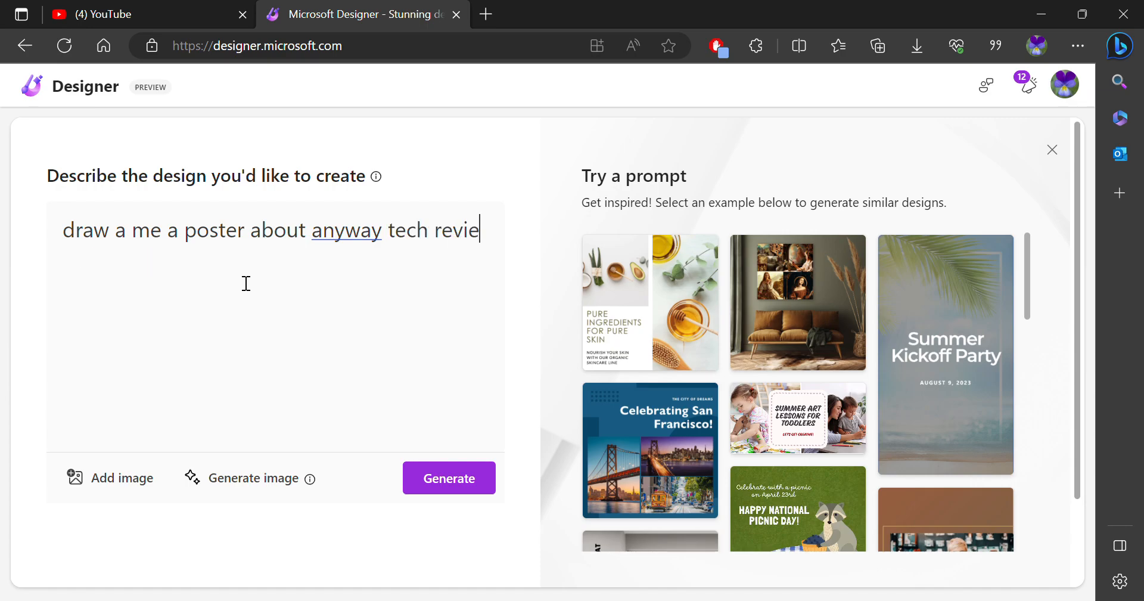
text(w)
click(421, 473)
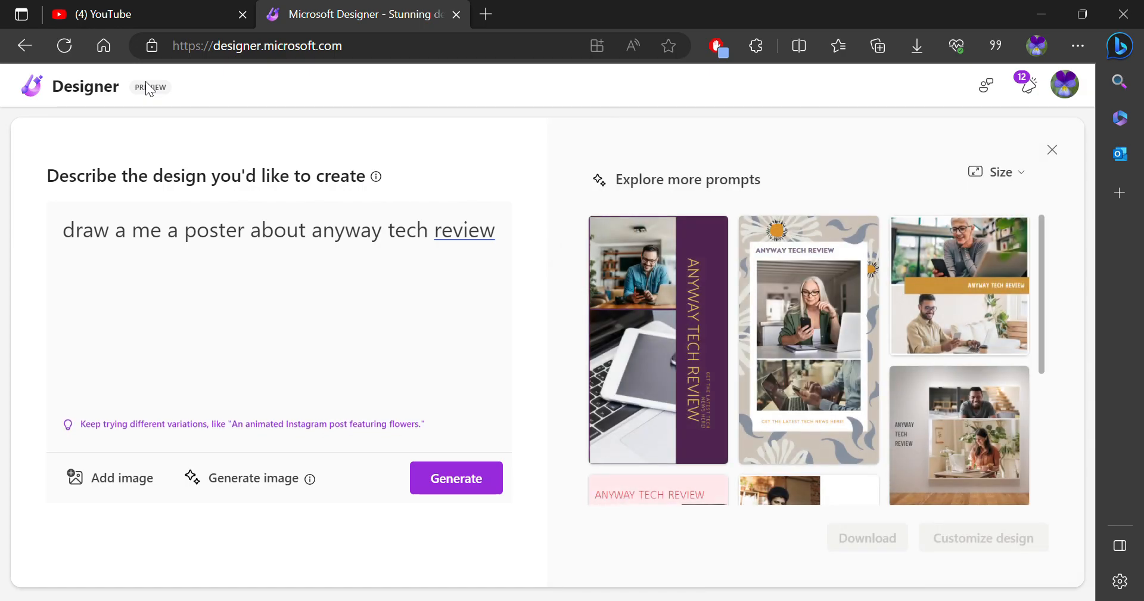
Step: Open the generated pink "ANYWAY TECH REVIEW" design with the laptop photos for customization
scroll(762, 247, down, 5)
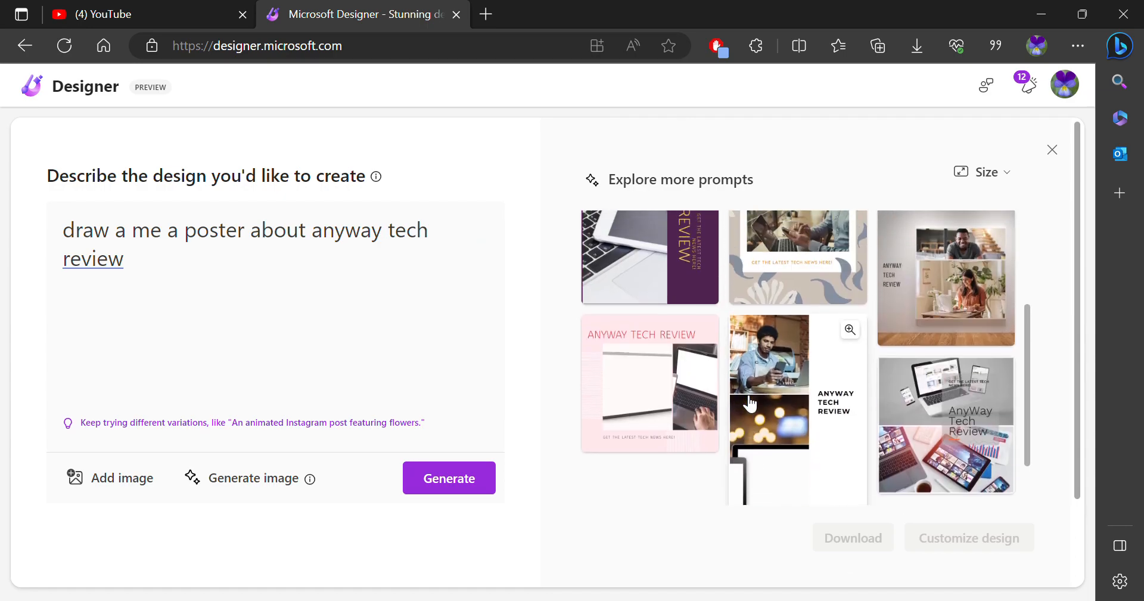
click(711, 359)
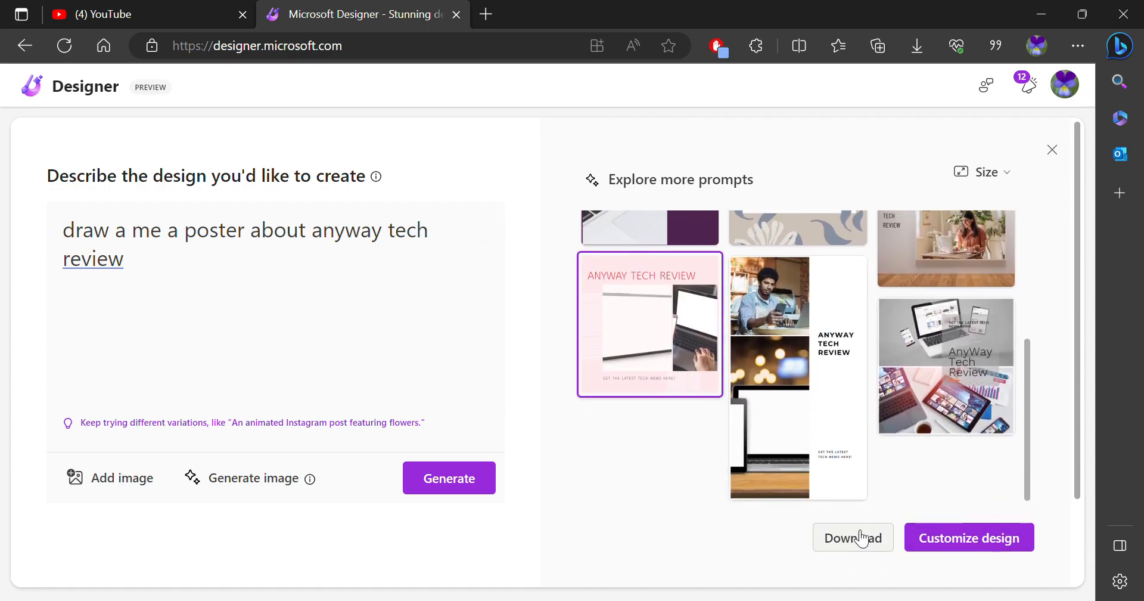
click(955, 538)
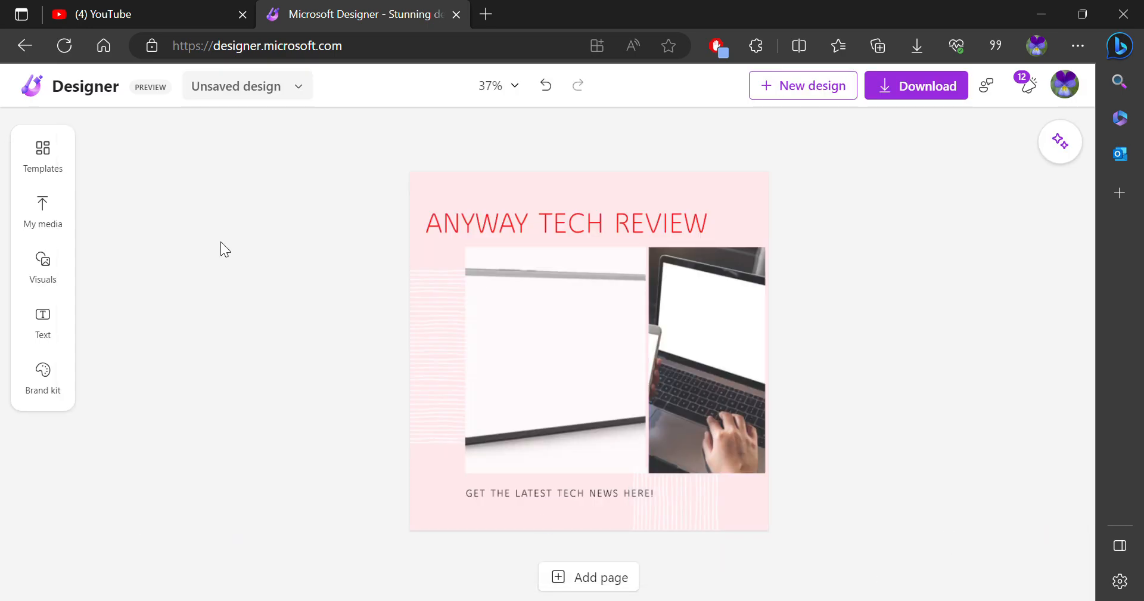
Step: Look through the template and text options, and select the poster's heading to view its suggested fonts
click(57, 158)
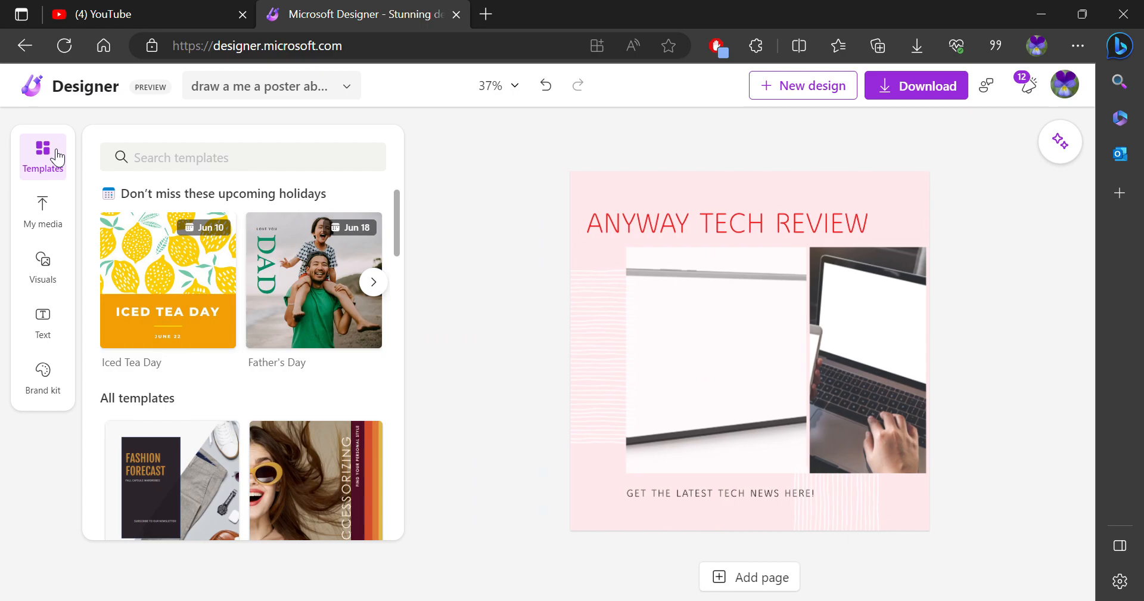
click(45, 334)
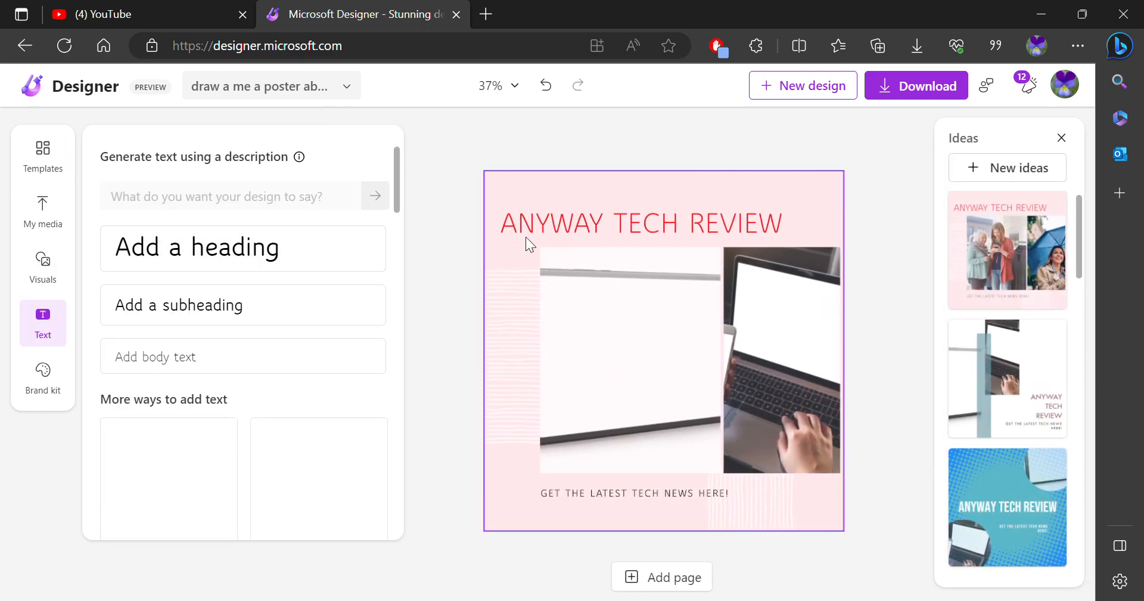
click(611, 223)
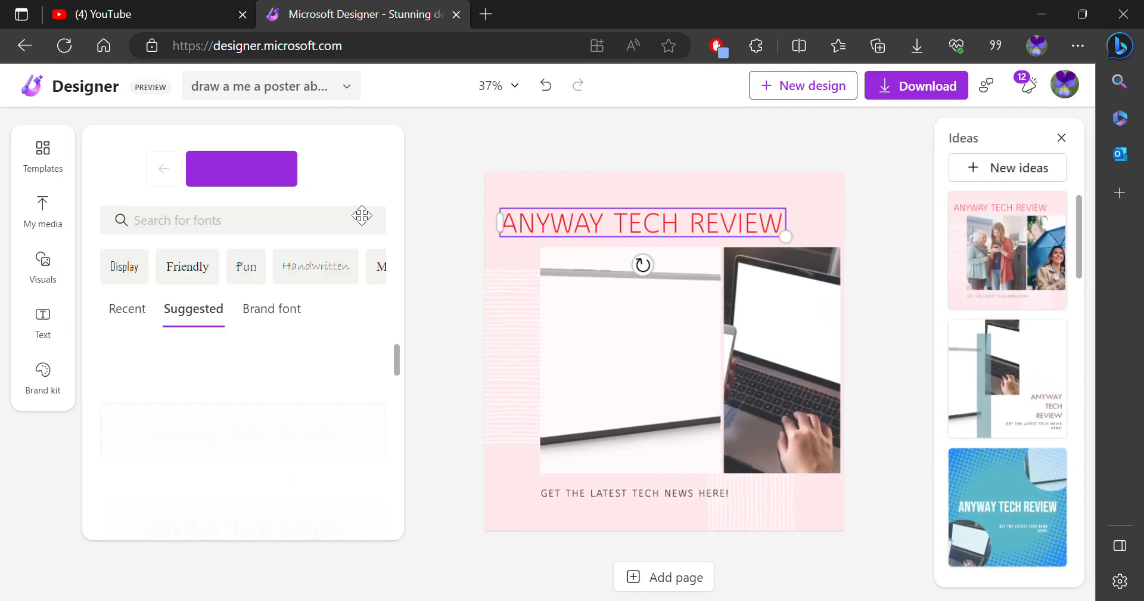
click(326, 294)
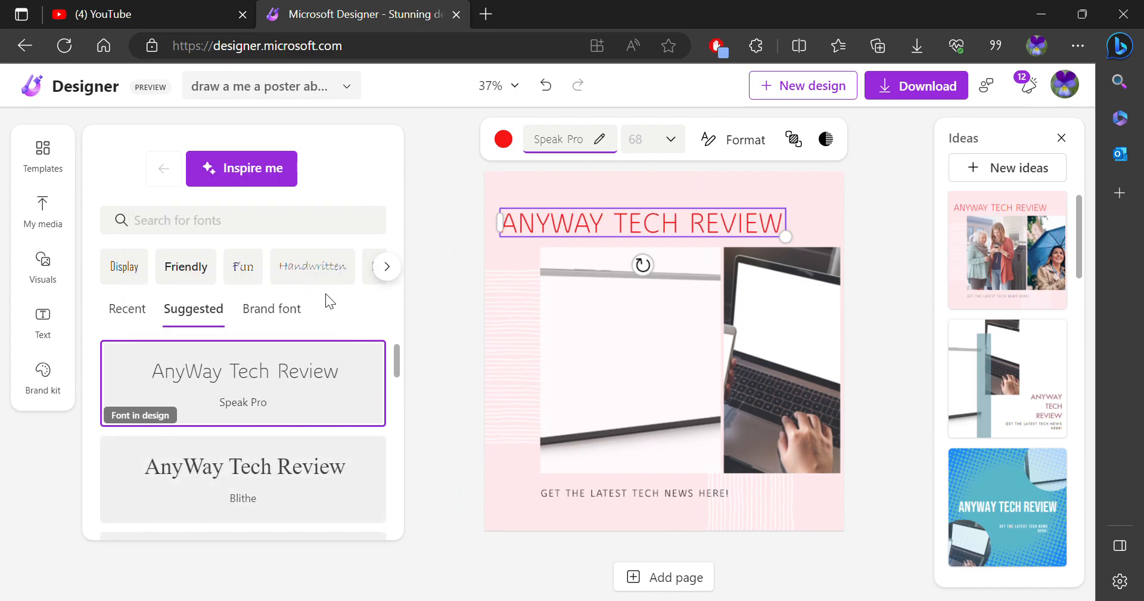
double_click(633, 229)
click(633, 232)
text(gugd)
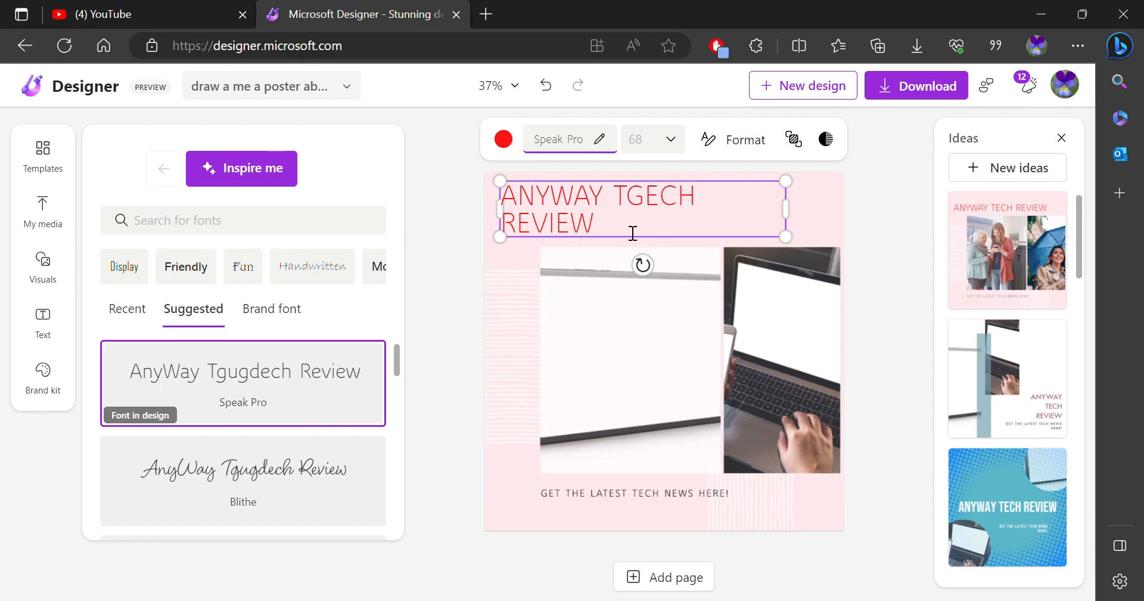
key(BackSpace)
key(BackSpace)
key(BackSpace)
key(BackSpace)
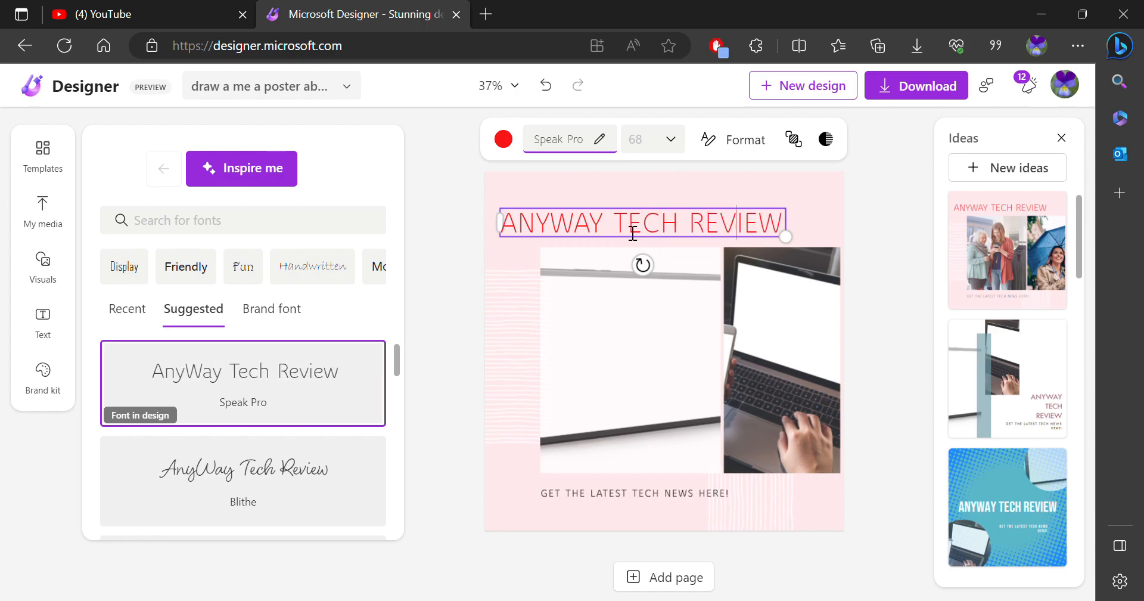
Step: Add the line "the good video developer" below the poster's heading text
key(Return)
text(hi)
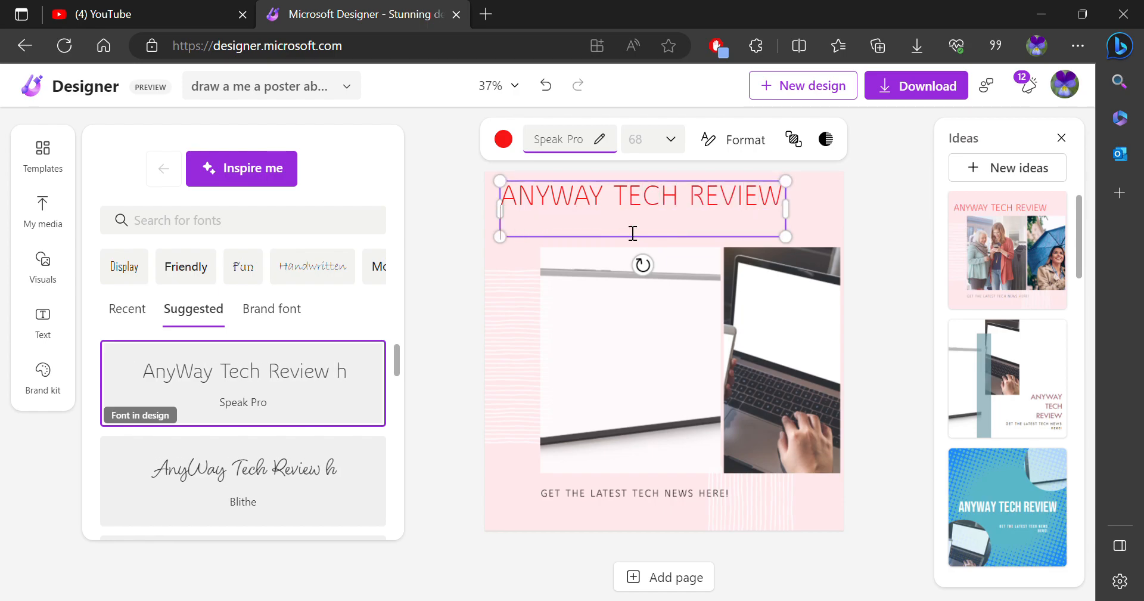
key(BackSpace)
key(BackSpace)
key(Return)
text(the )
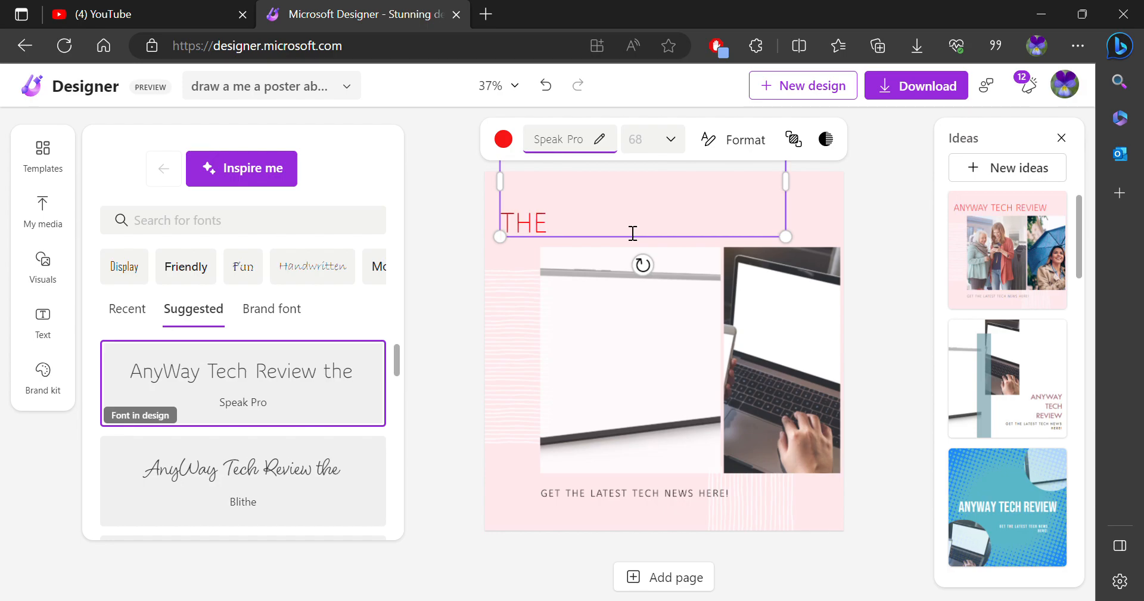
text(e)
key(BackSpace)
text(m)
key(BackSpace)
text(good video developer)
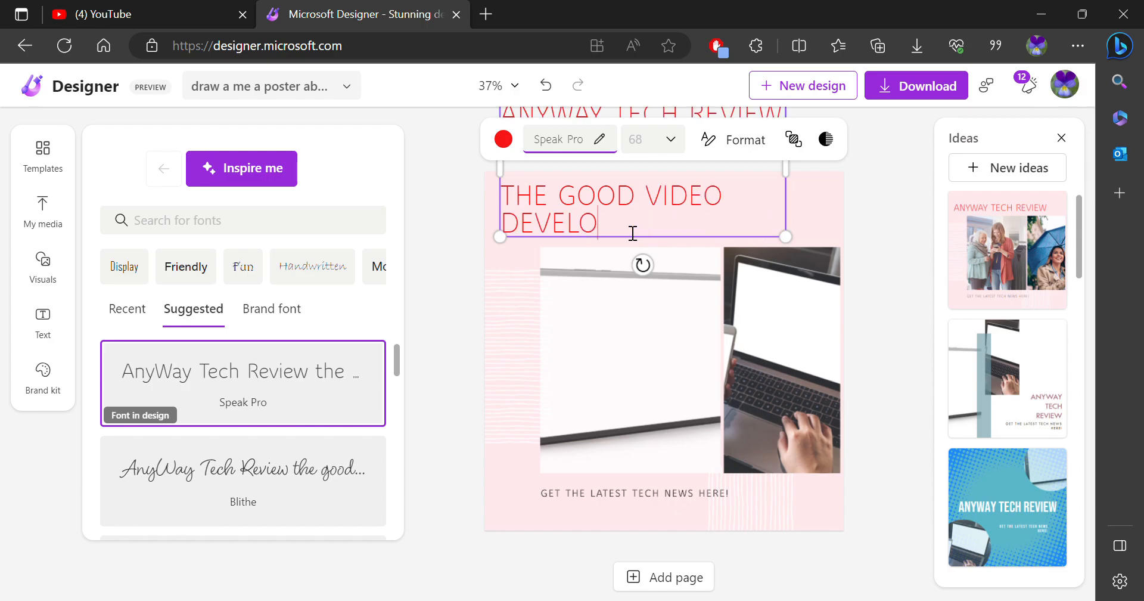
Step: Replace all of the heading's text with "anyway tech review"
key(ctrl+a)
key(BackSpace)
text(anywya te)
key(BackSpace)
key(BackSpace)
key(BackSpace)
key(BackSpace)
key(BackSpace)
text(ay yech)
key(BackSpace)
key(BackSpace)
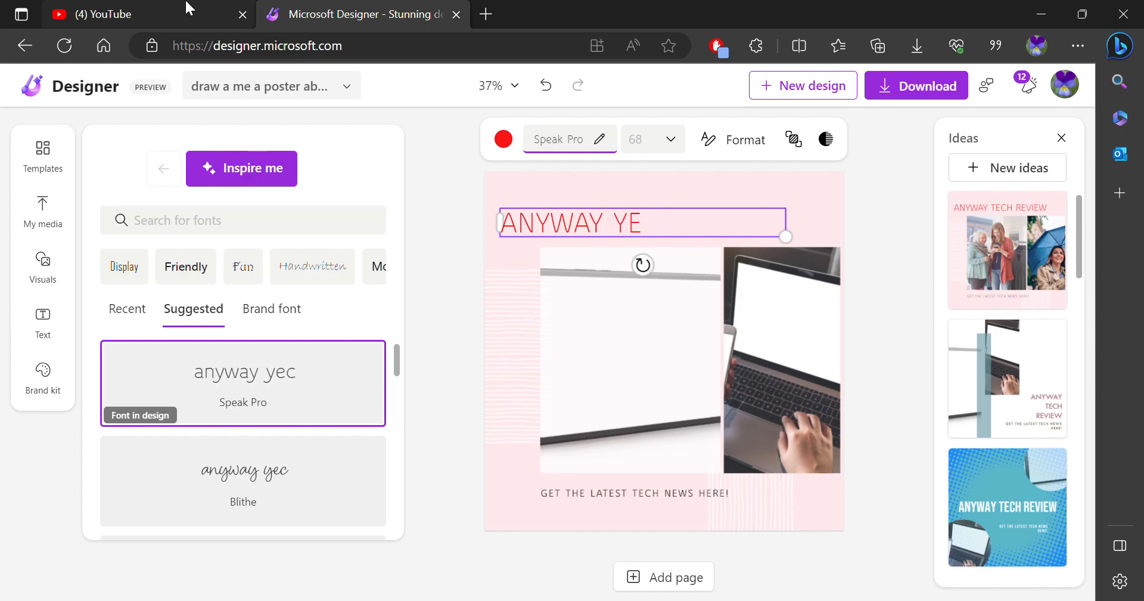
text(eh)
key(BackSpace)
text(ch review)
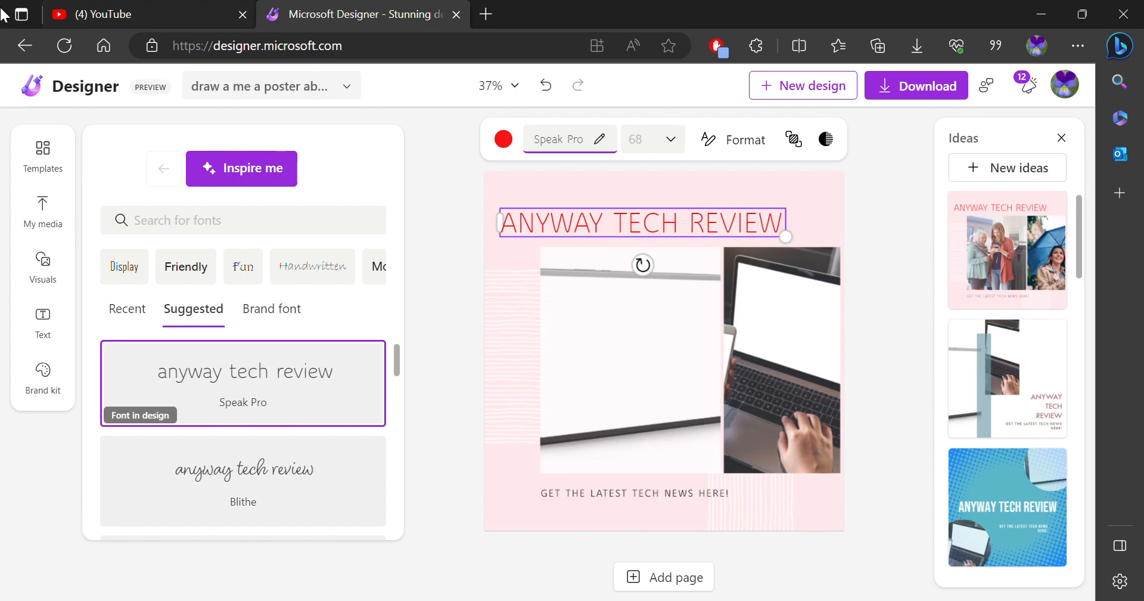
Step: Apply an inspired font to the heading and switch to the design idea with a laptop photo above a brown text block
click(251, 179)
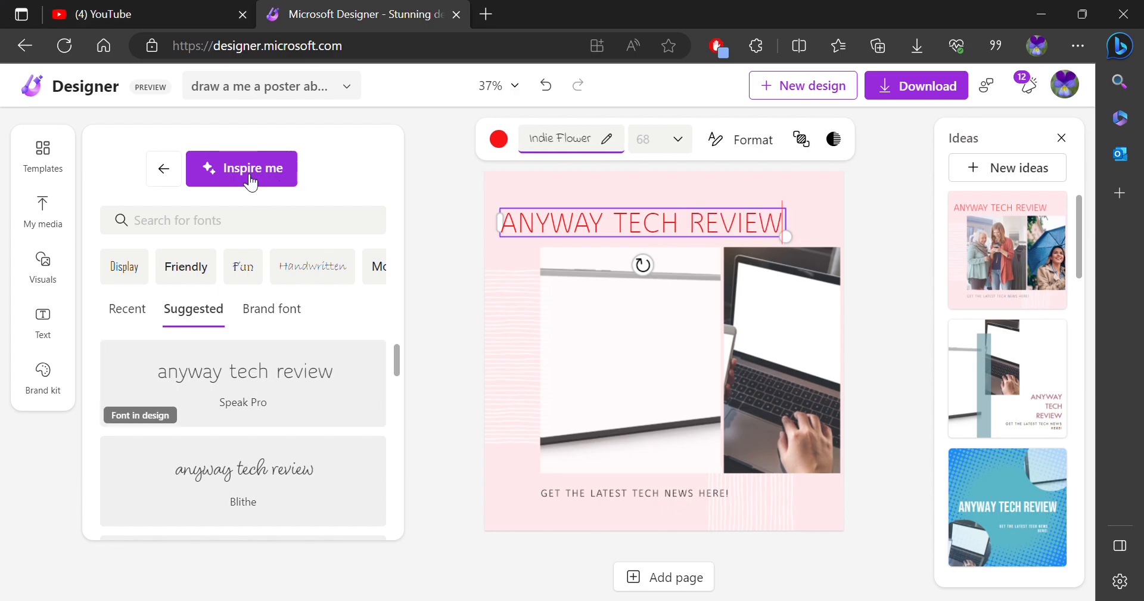
scroll(1015, 368, down, 4)
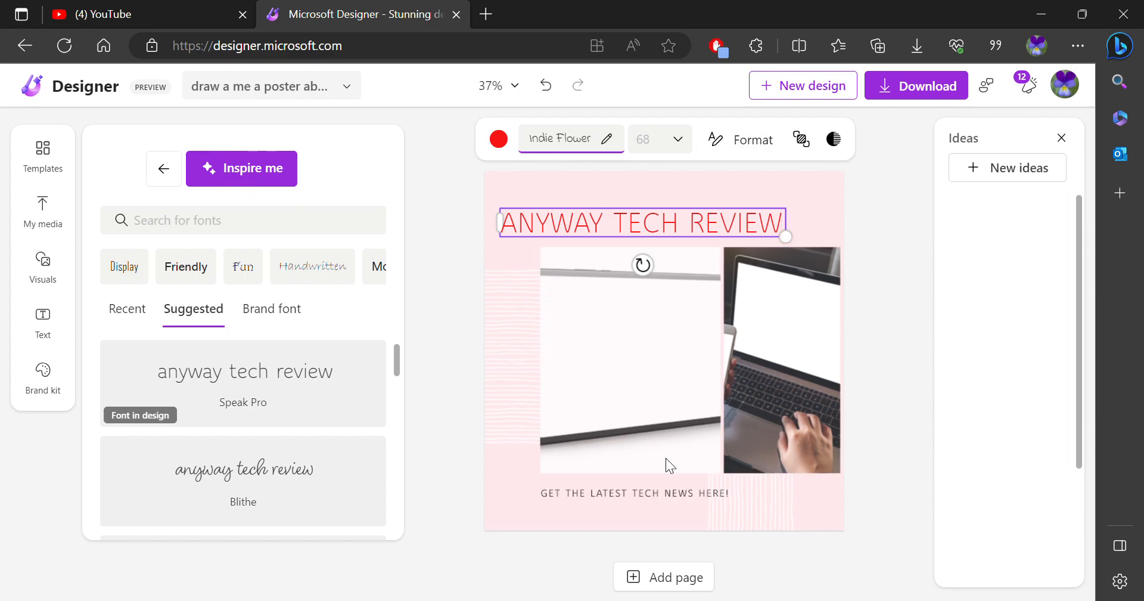
click(1037, 383)
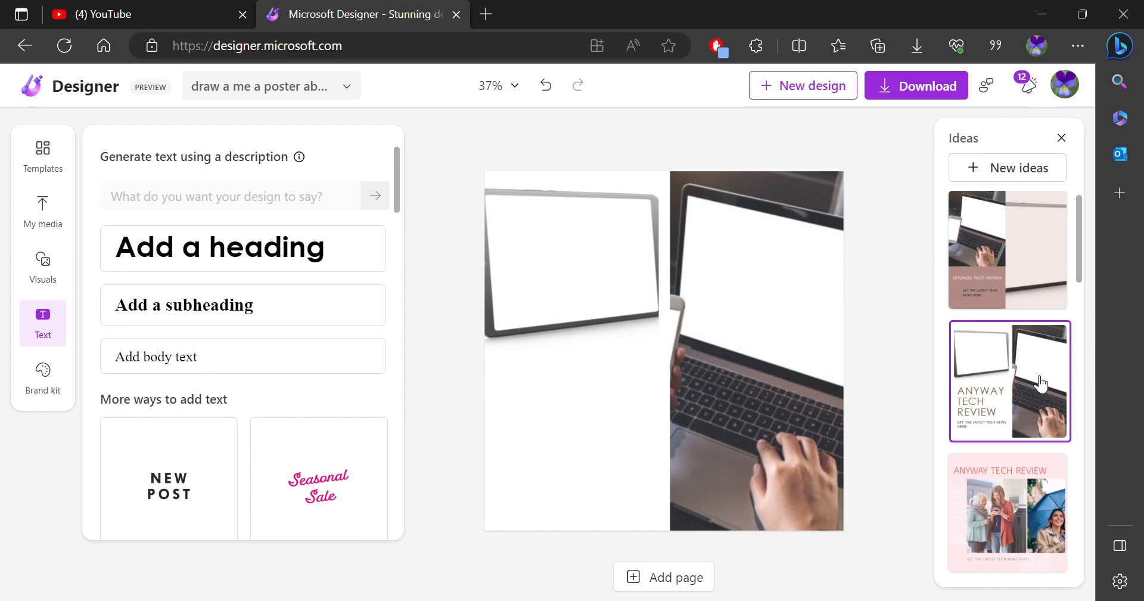
scroll(1031, 517, down, 5)
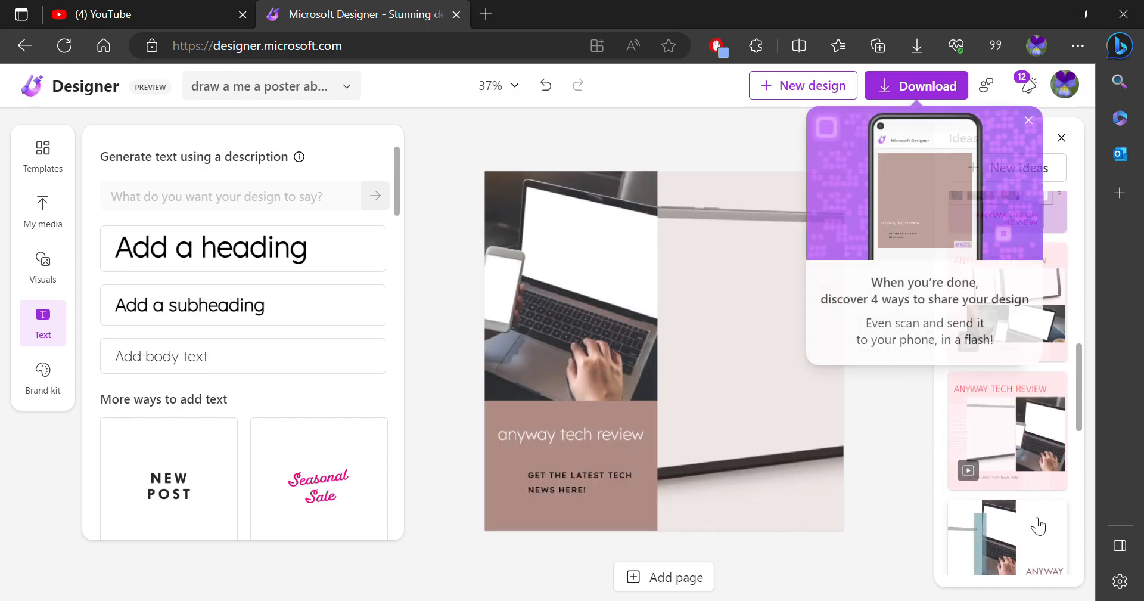
Step: Check the download file type choice and the social media captions and posting option, and return to the design
click(895, 95)
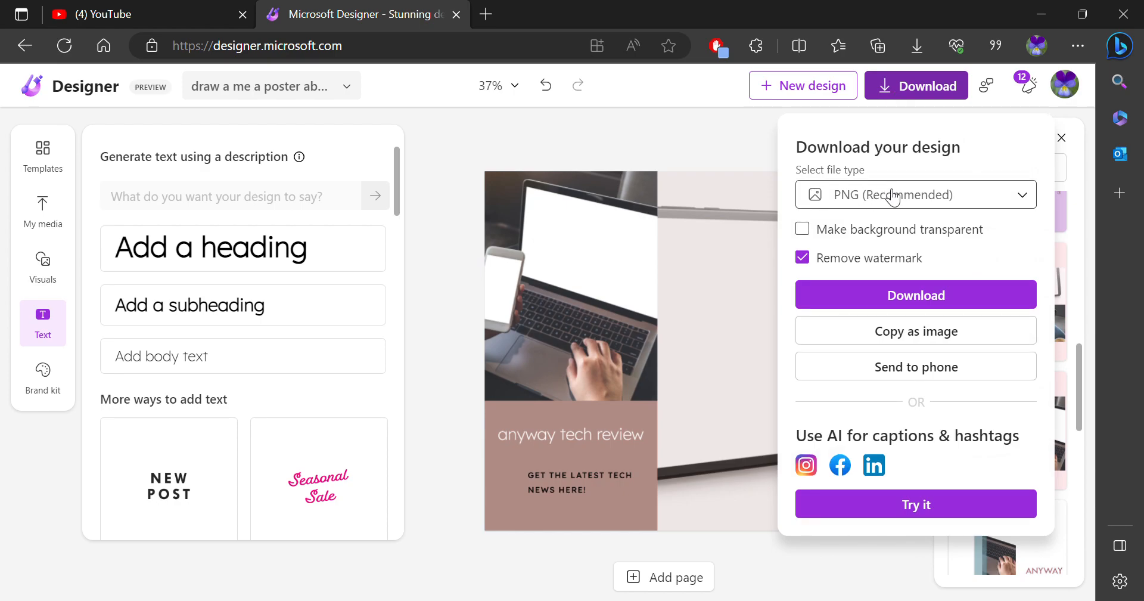
click(887, 195)
click(923, 161)
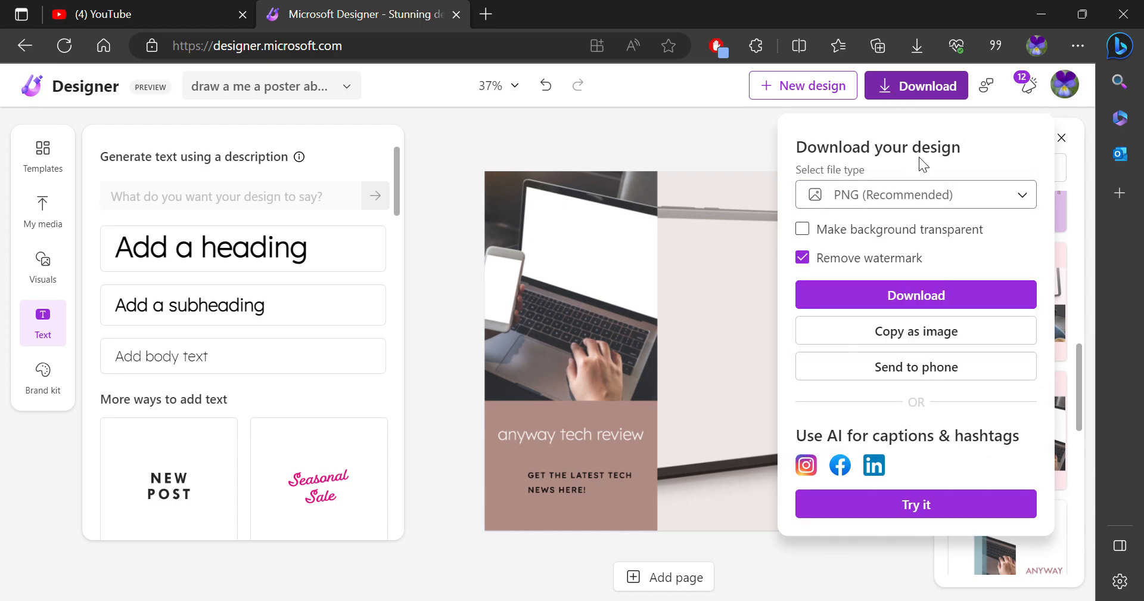
click(957, 522)
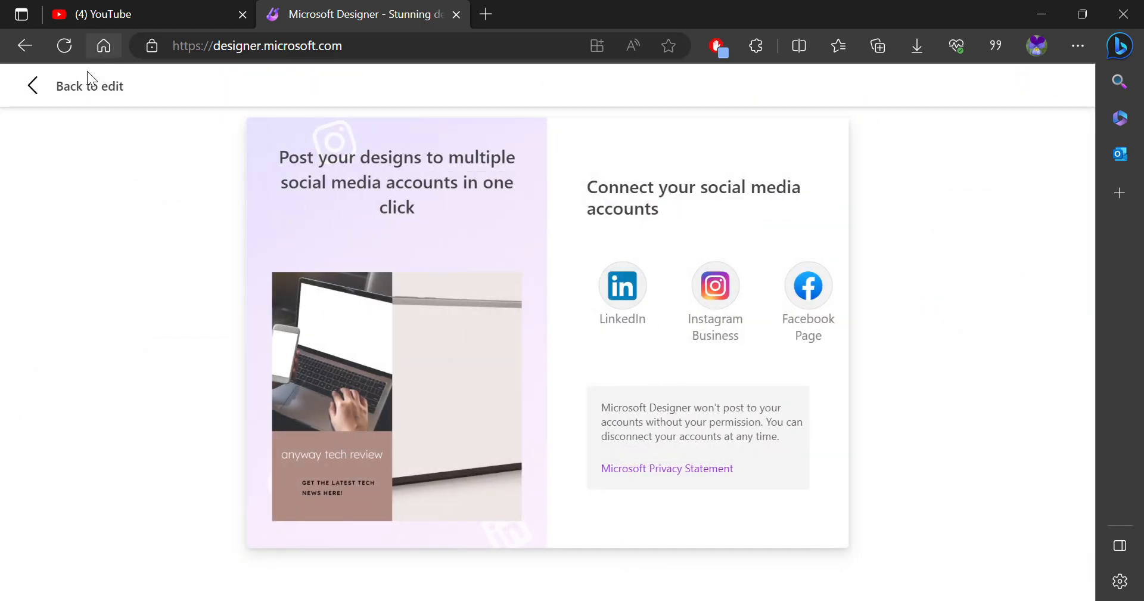
click(86, 73)
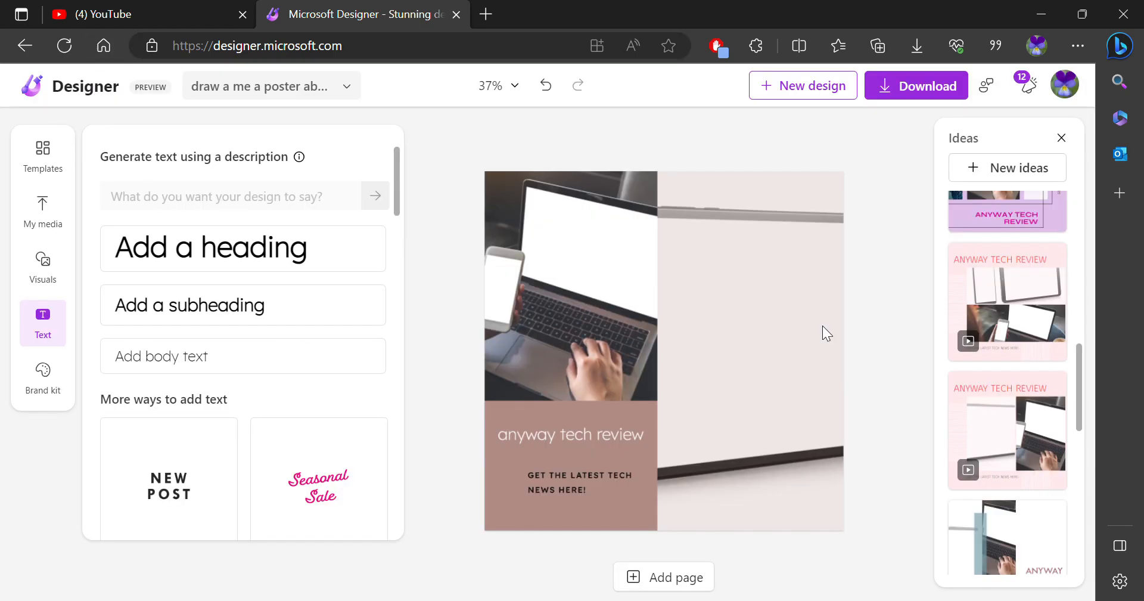
Step: Download the poster as a PNG with the watermark removed and dismiss the invite dialog
click(879, 88)
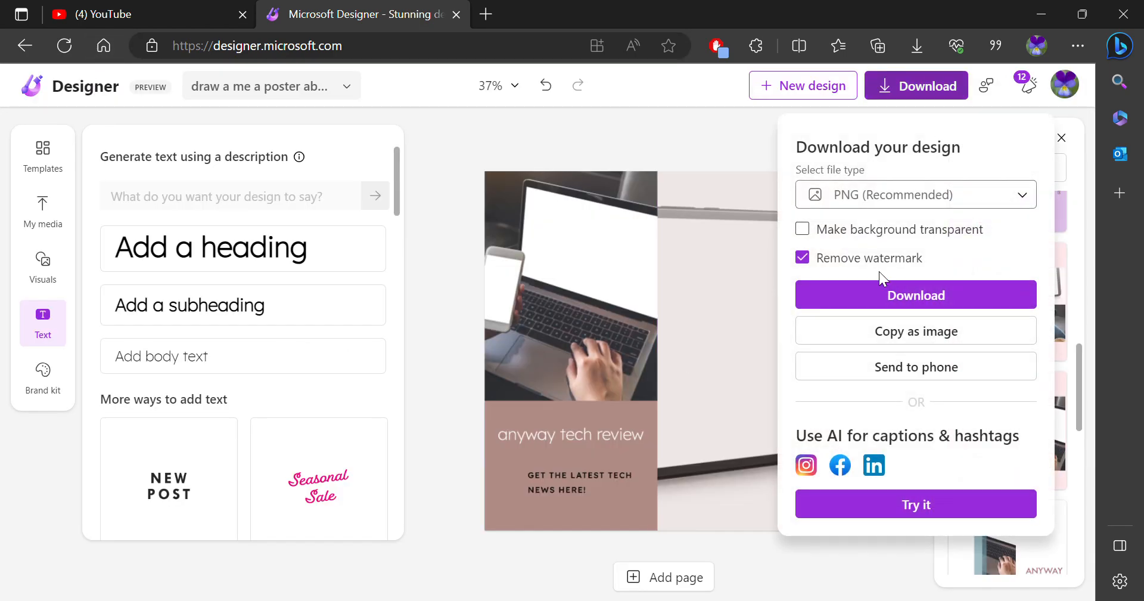
click(890, 307)
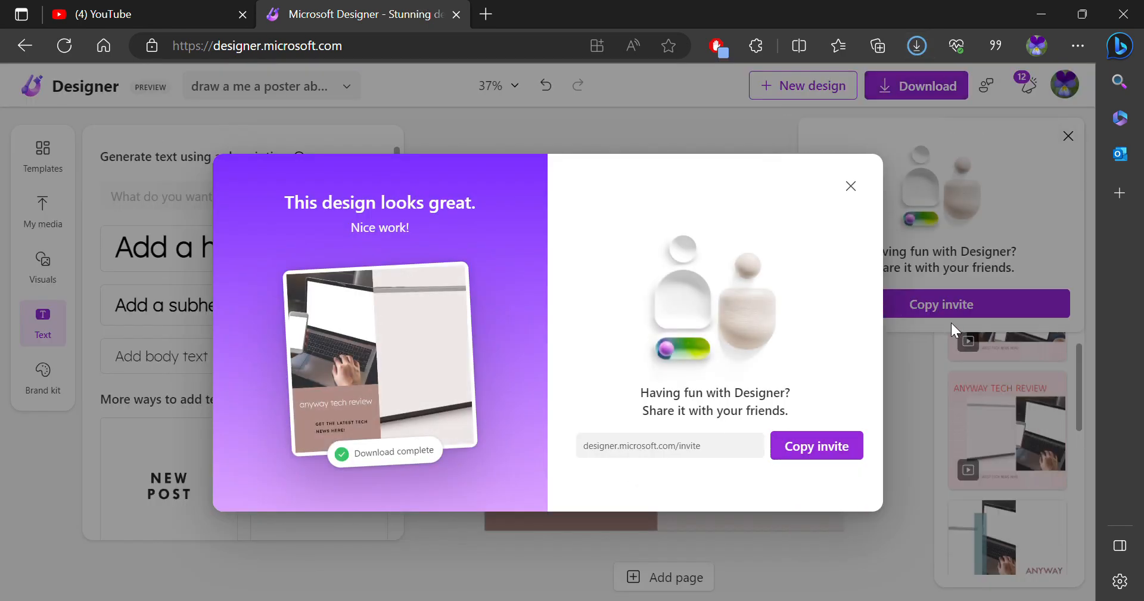
click(852, 188)
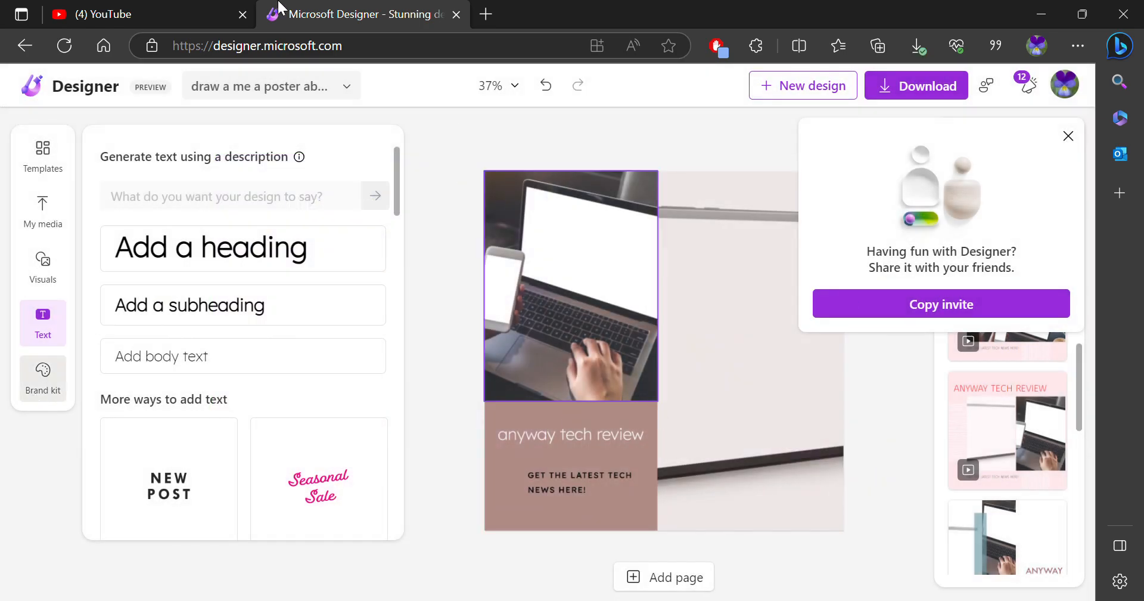
Step: Apply the Univers brand kit with its brown and beige colors to the poster
click(43, 375)
scroll(222, 346, down, 5)
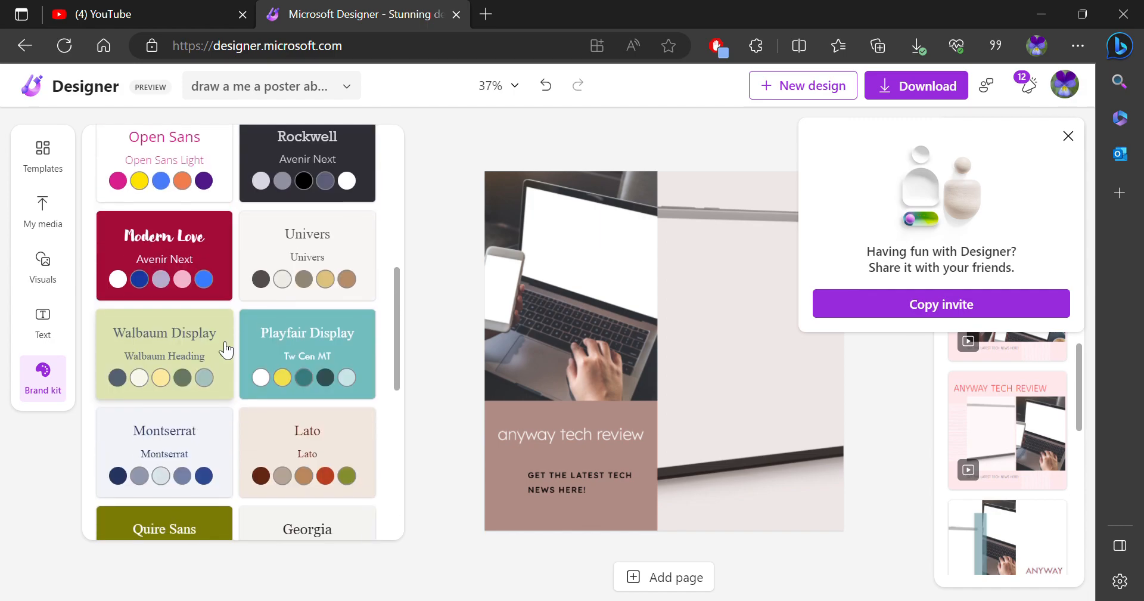
click(284, 255)
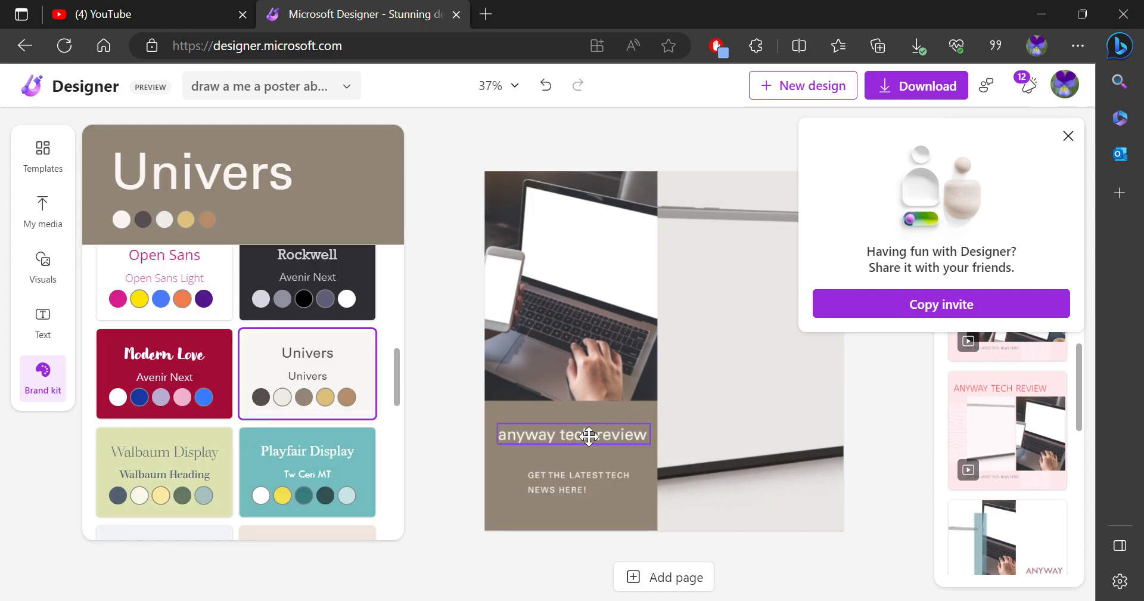
Step: Change the heading word "tech" to a bold serif font and choose the Playfair Display brand kit for the poster
click(589, 436)
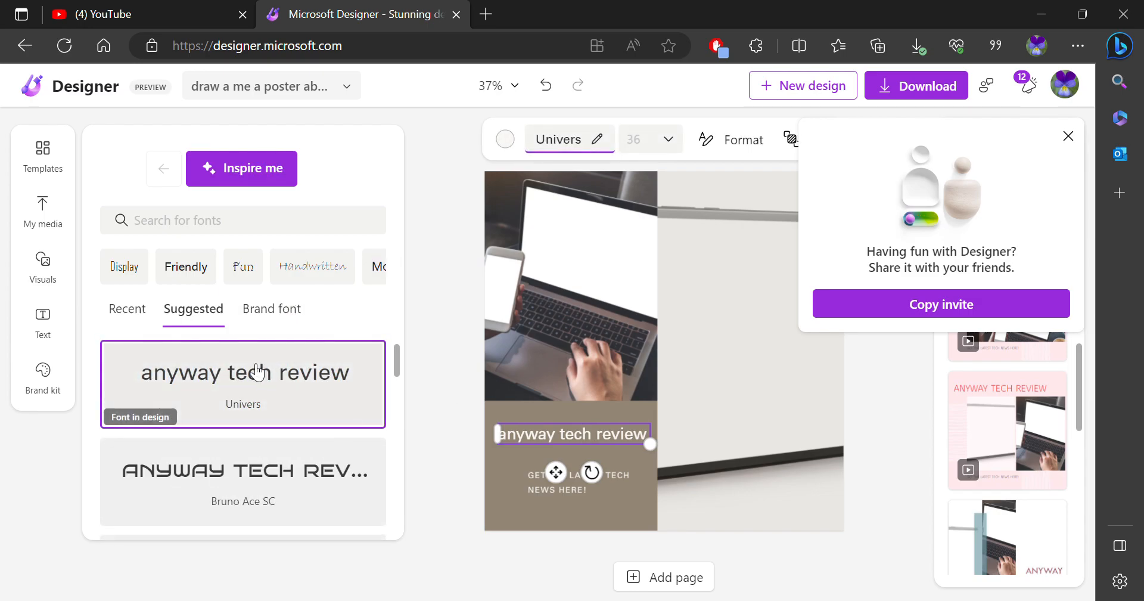
scroll(257, 372, down, 3)
click(62, 373)
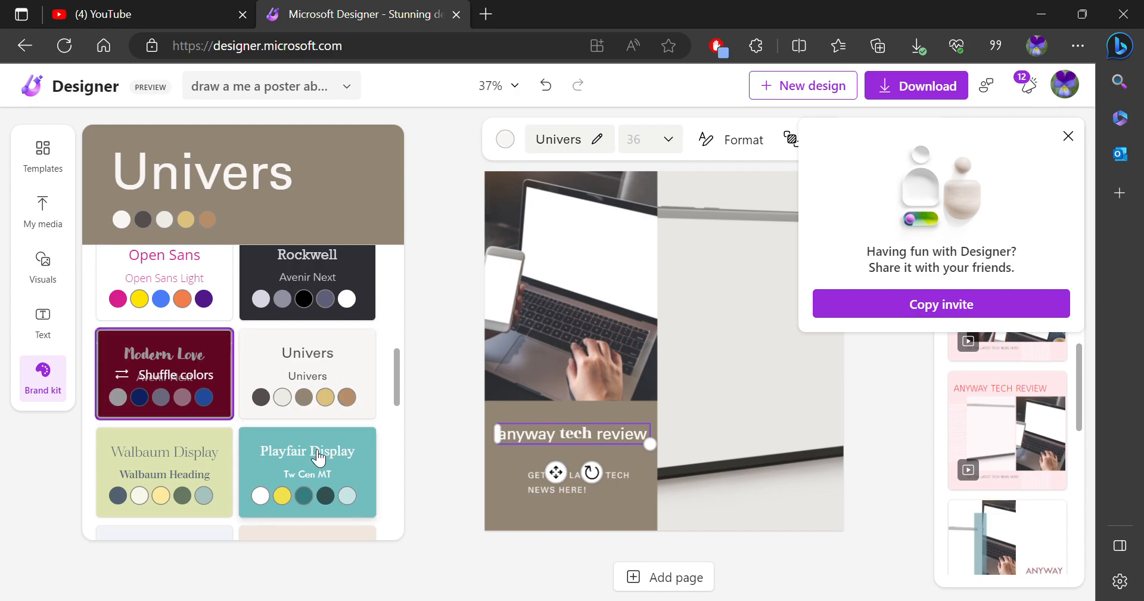
click(319, 458)
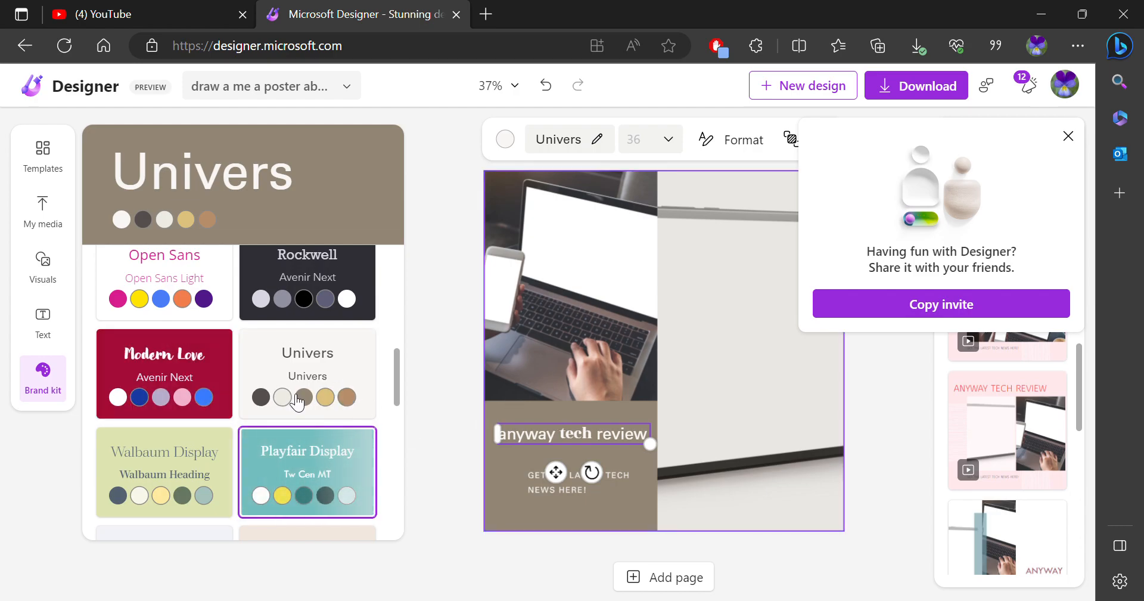
Step: Browse the suggested brand kits, trying Avenir Next, and apply the Posterama kit with its olive colors to the poster
scroll(298, 404, down, 5)
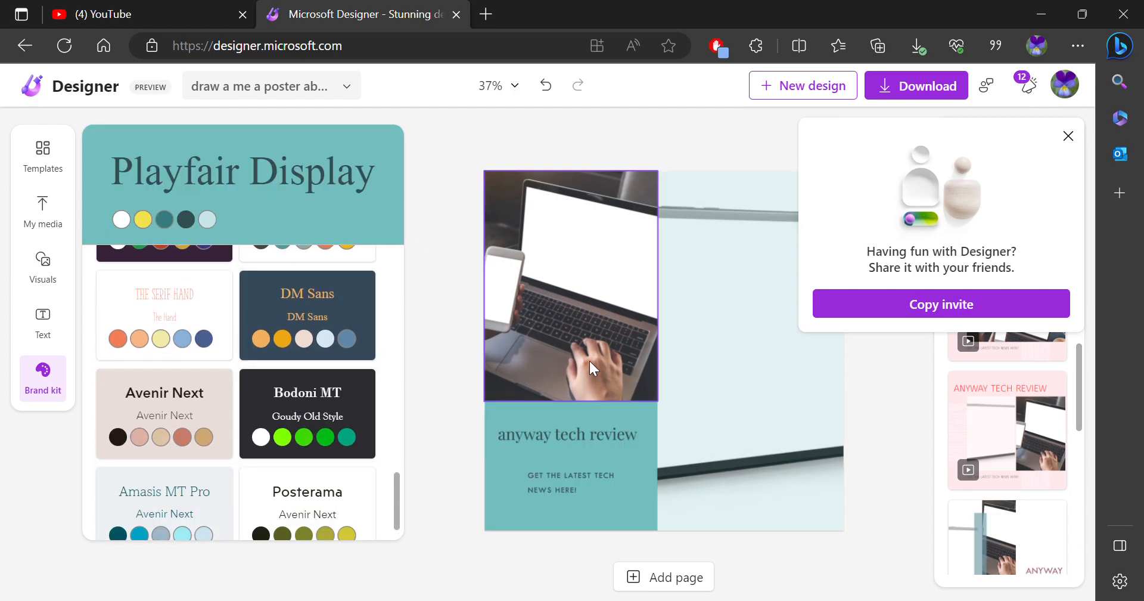
click(741, 325)
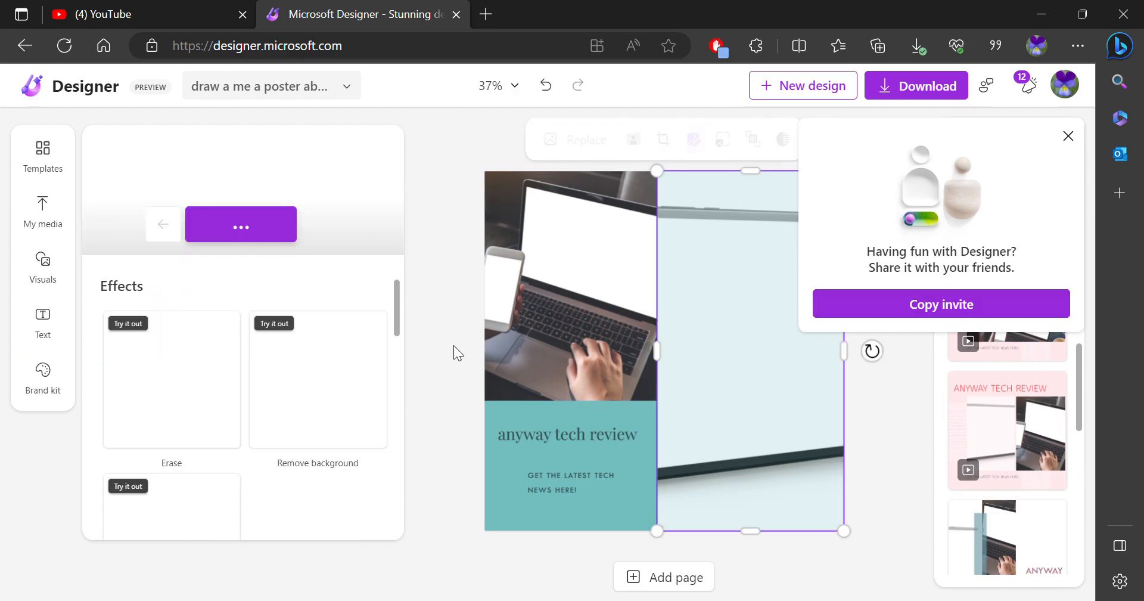
click(35, 384)
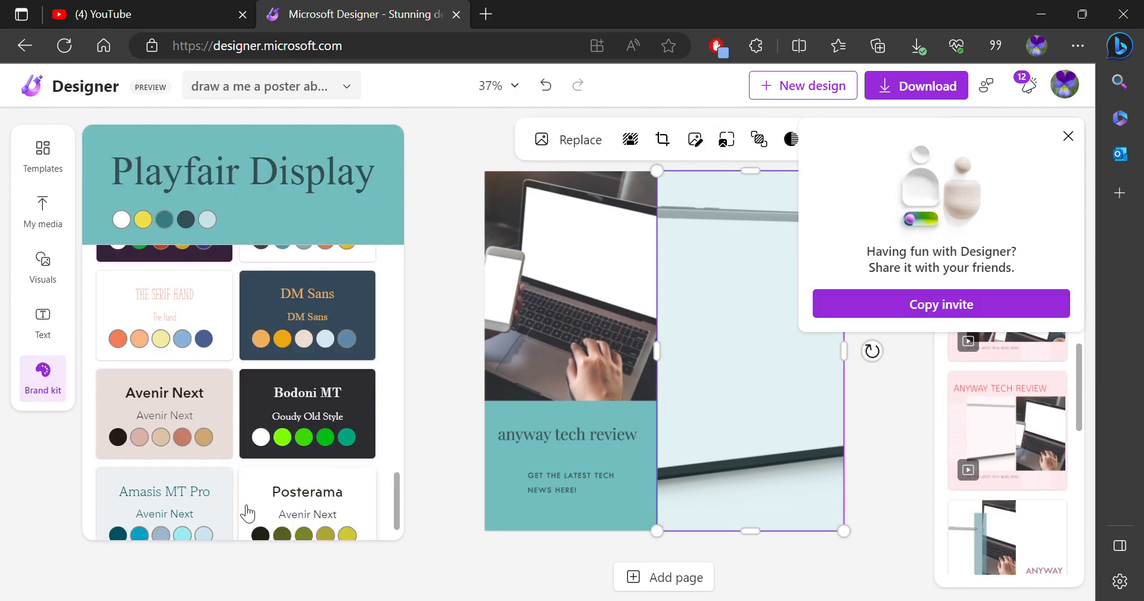
scroll(248, 514, down, 1)
click(188, 382)
click(277, 476)
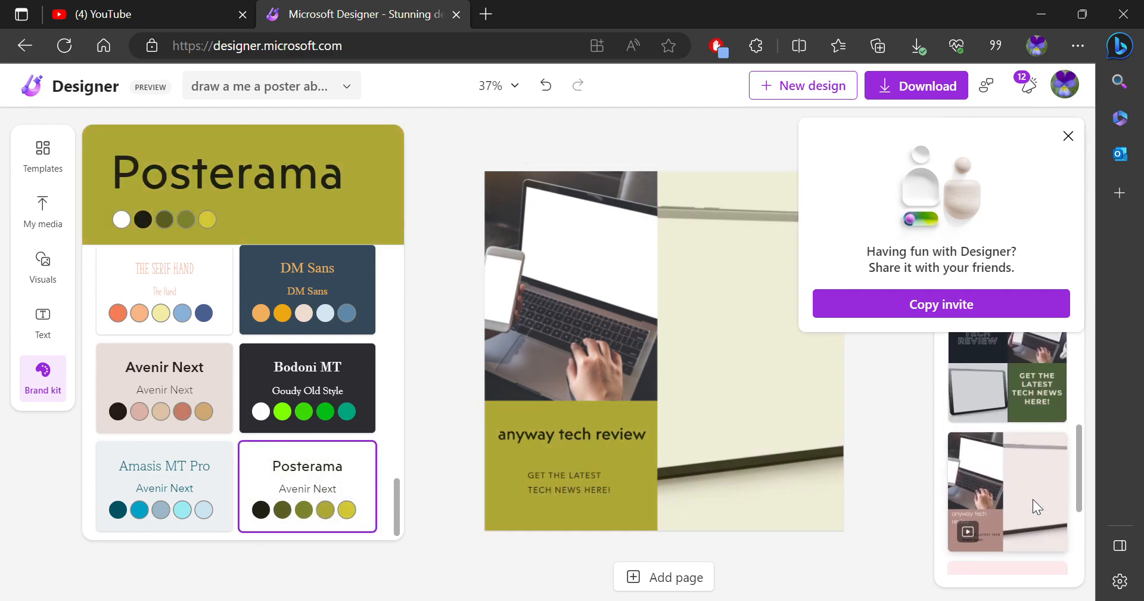
Step: Switch to the four-panel design idea with the dark heading block and apply the DM Sans brand kit to it
scroll(1033, 499, down, 1)
click(1041, 368)
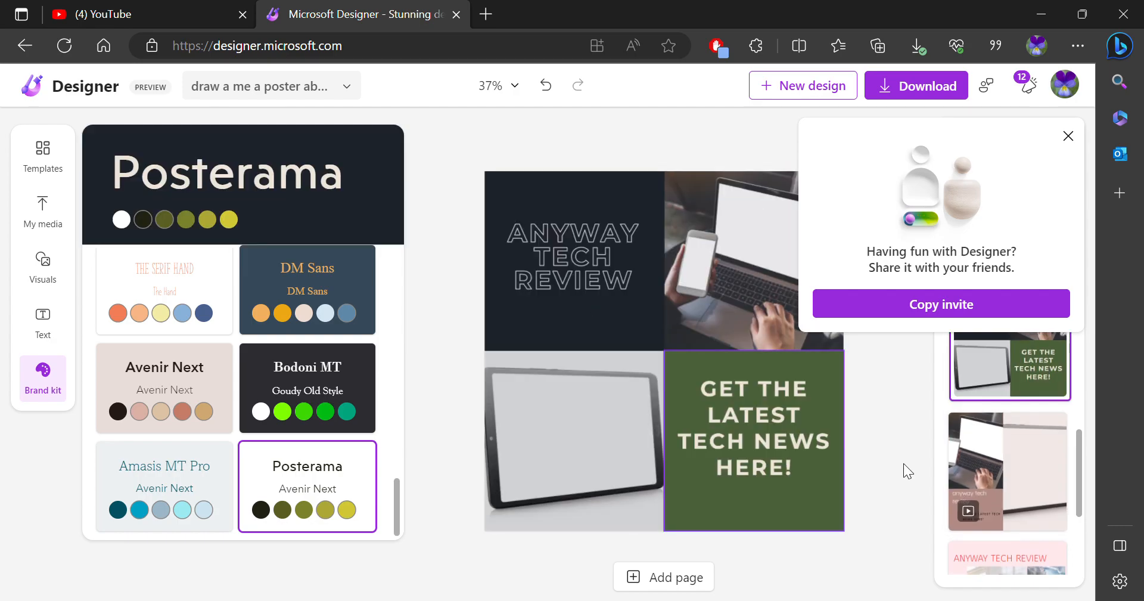
click(317, 296)
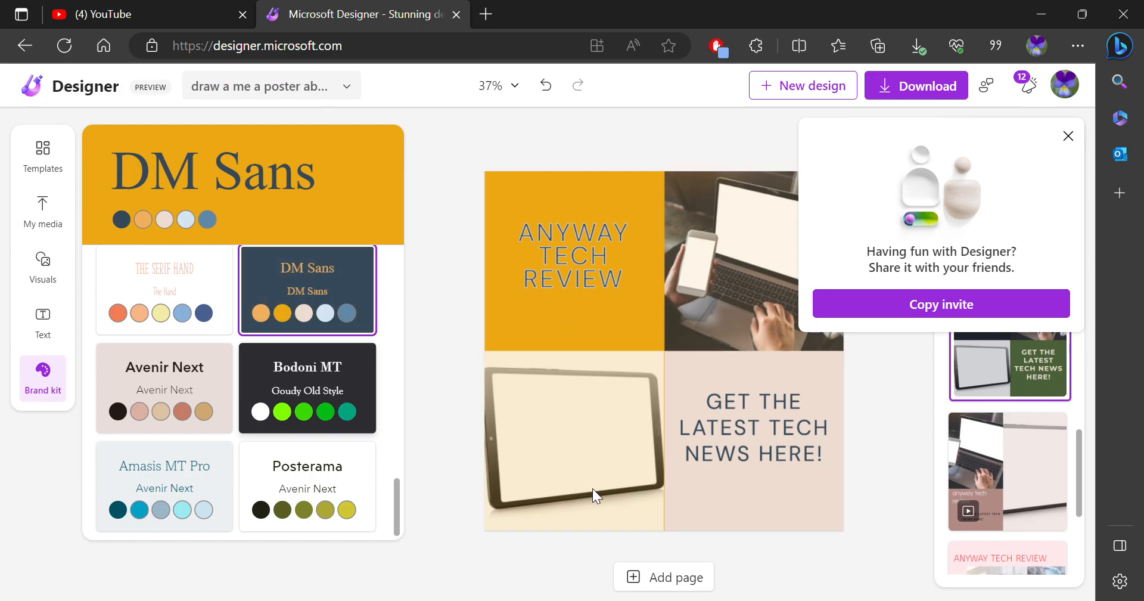
Step: Try the Avenir Next and Freestyle Script brand kits on the poster, and settle on Sagona Book with peach shuffled colors
click(195, 382)
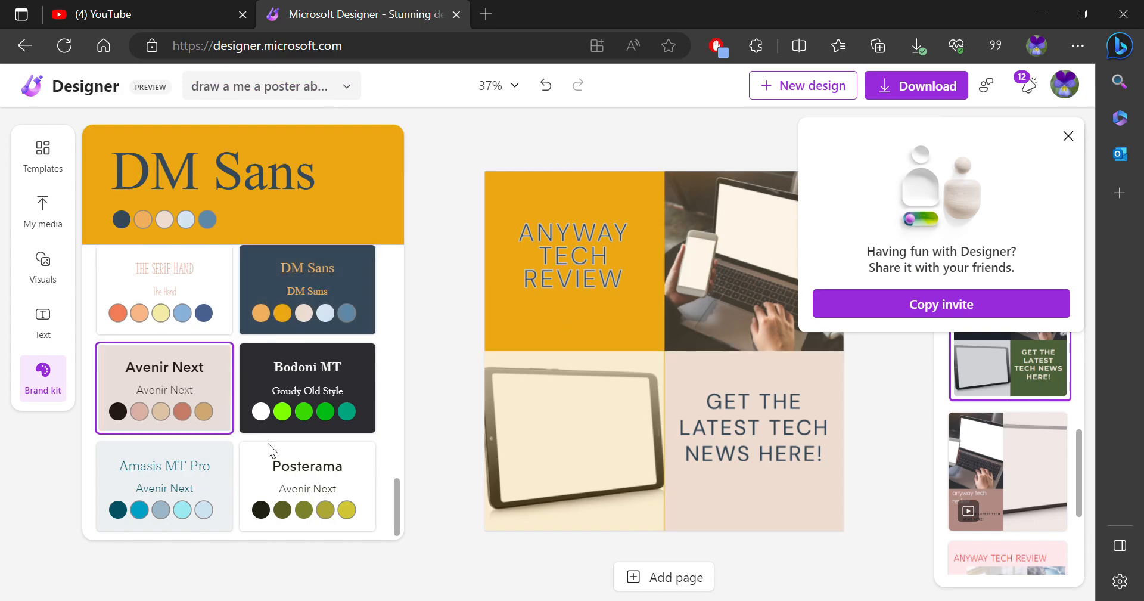
scroll(292, 477, up, 1)
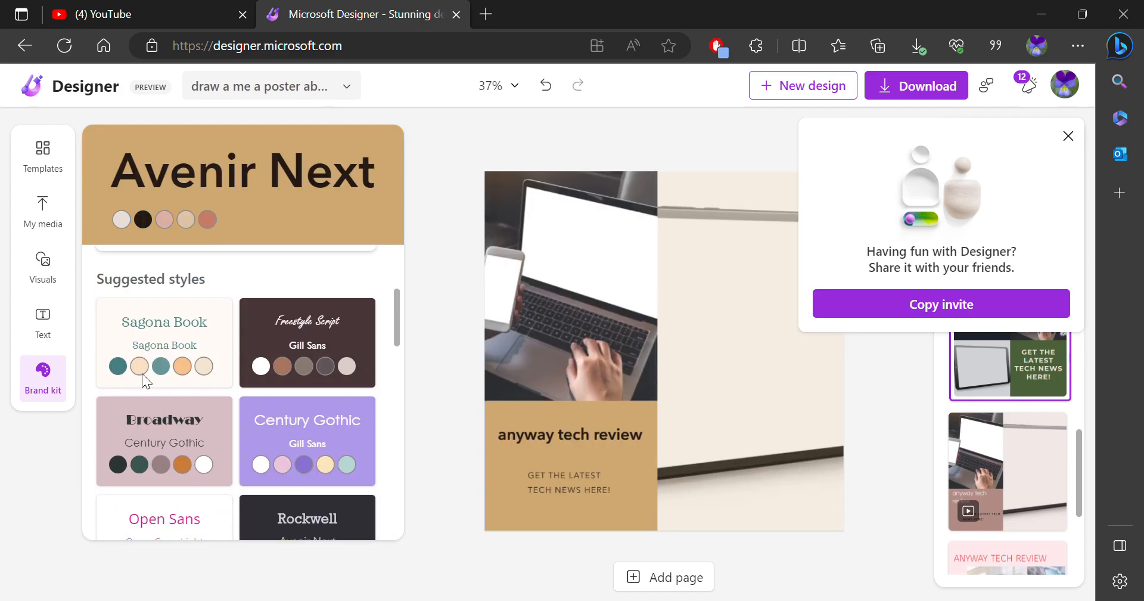
click(223, 357)
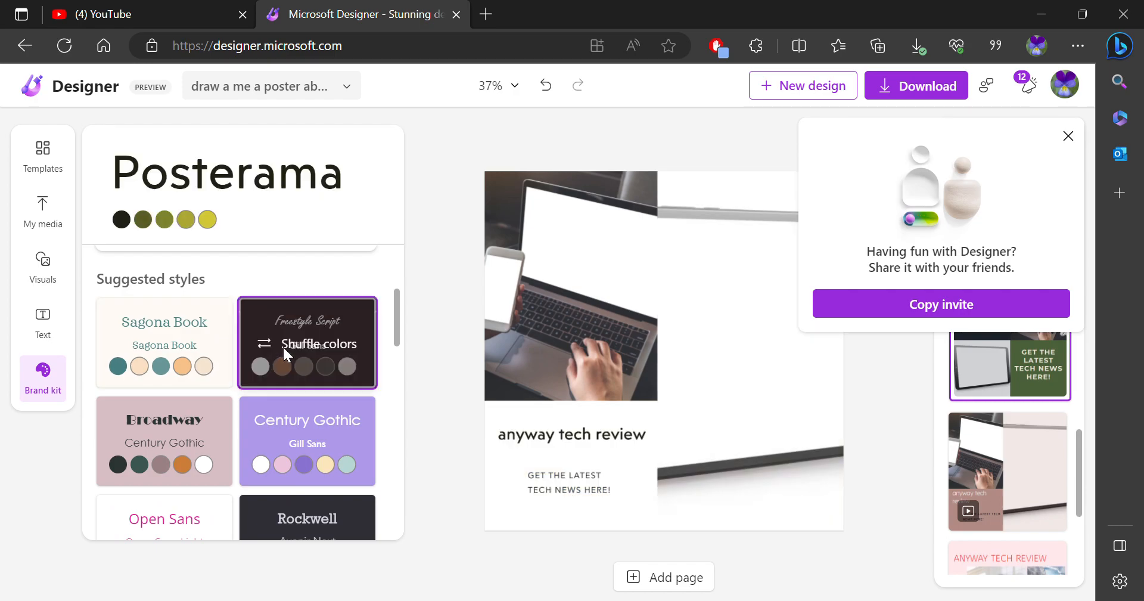
click(290, 354)
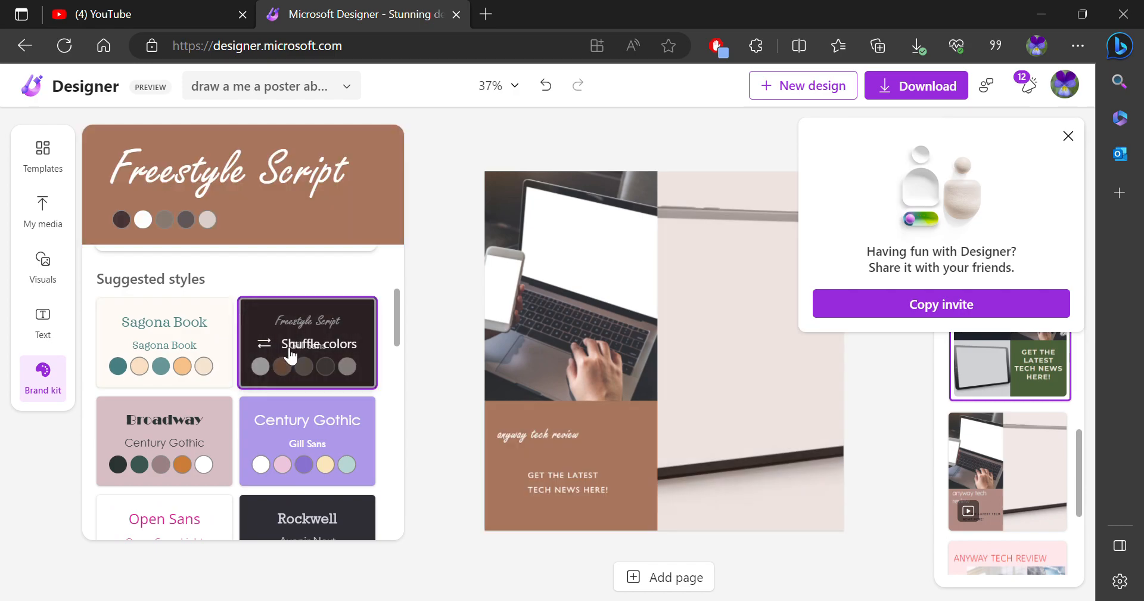
click(173, 317)
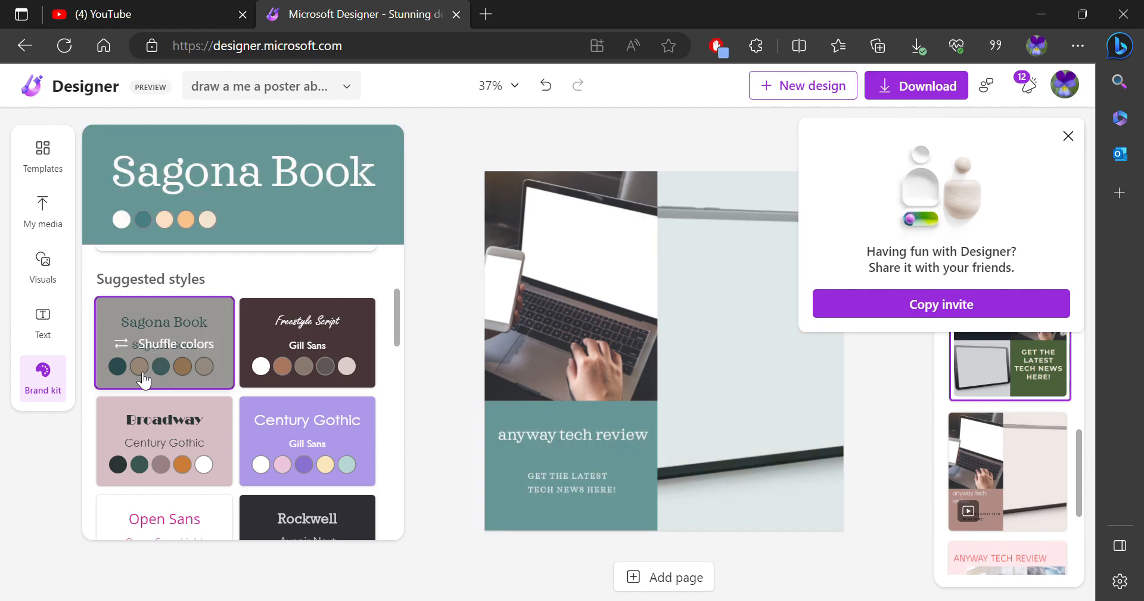
Step: Dismiss the uploaded media tip and insert the black "AYwwaay" logo with the colored ring onto the poster
click(66, 201)
click(53, 156)
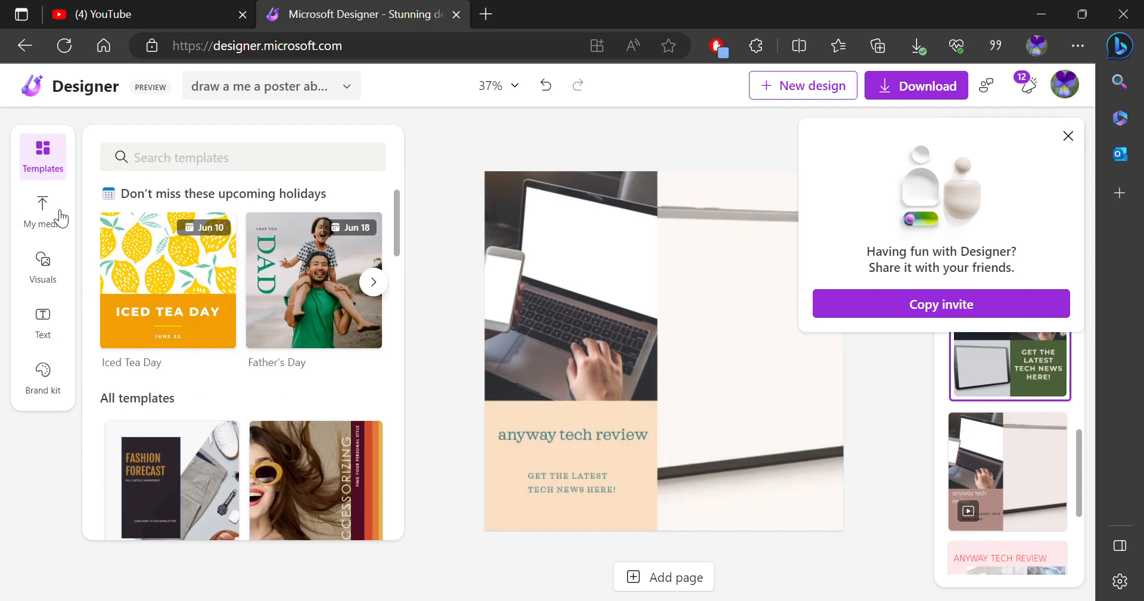
click(58, 209)
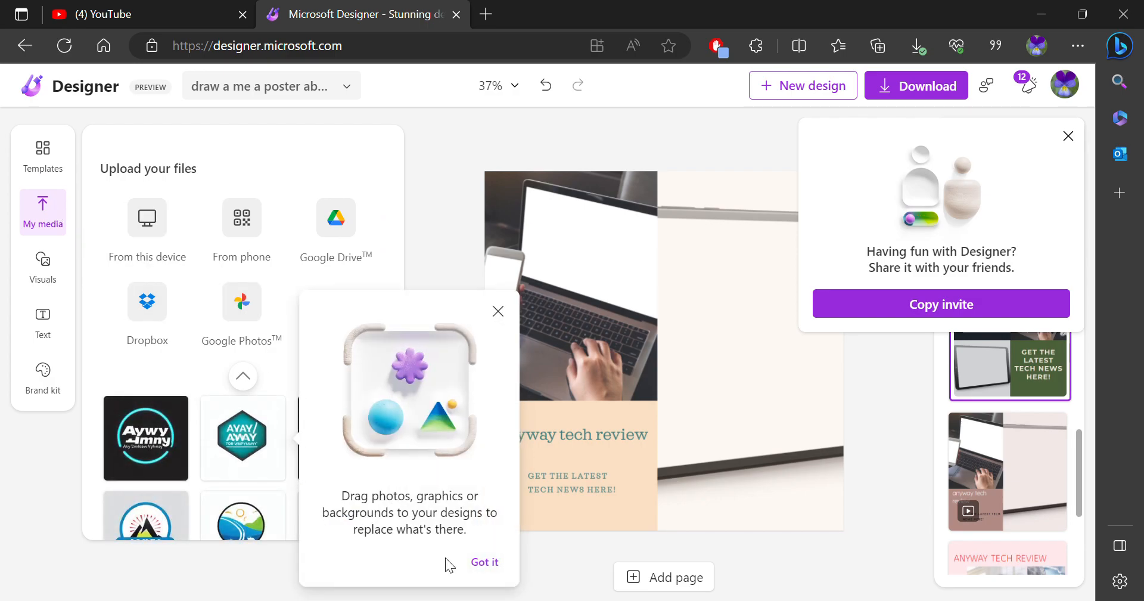
click(484, 560)
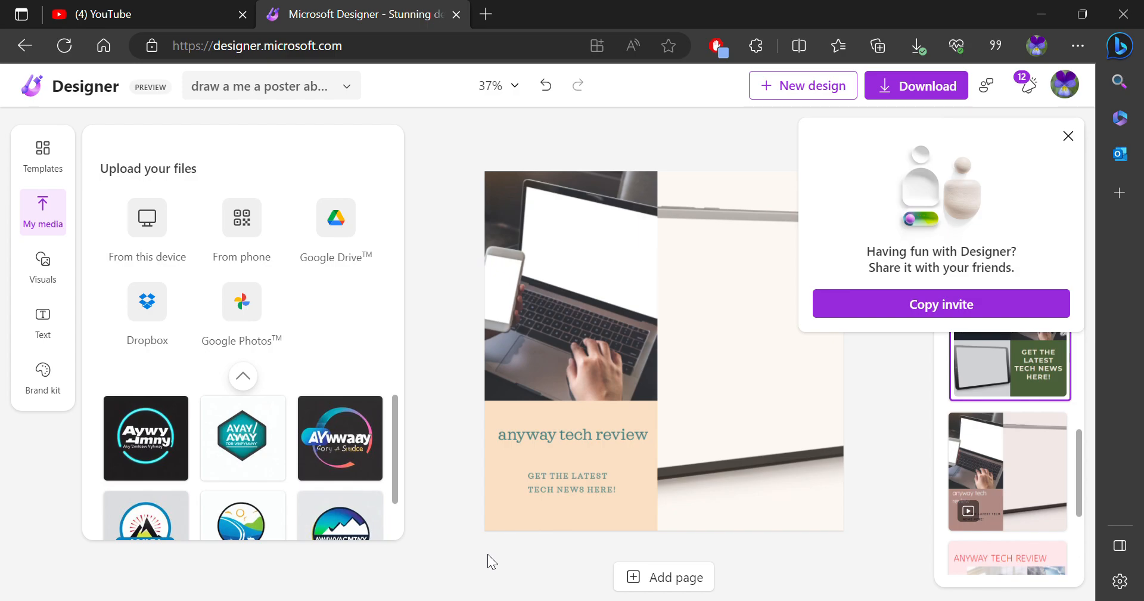
scroll(334, 484, down, 2)
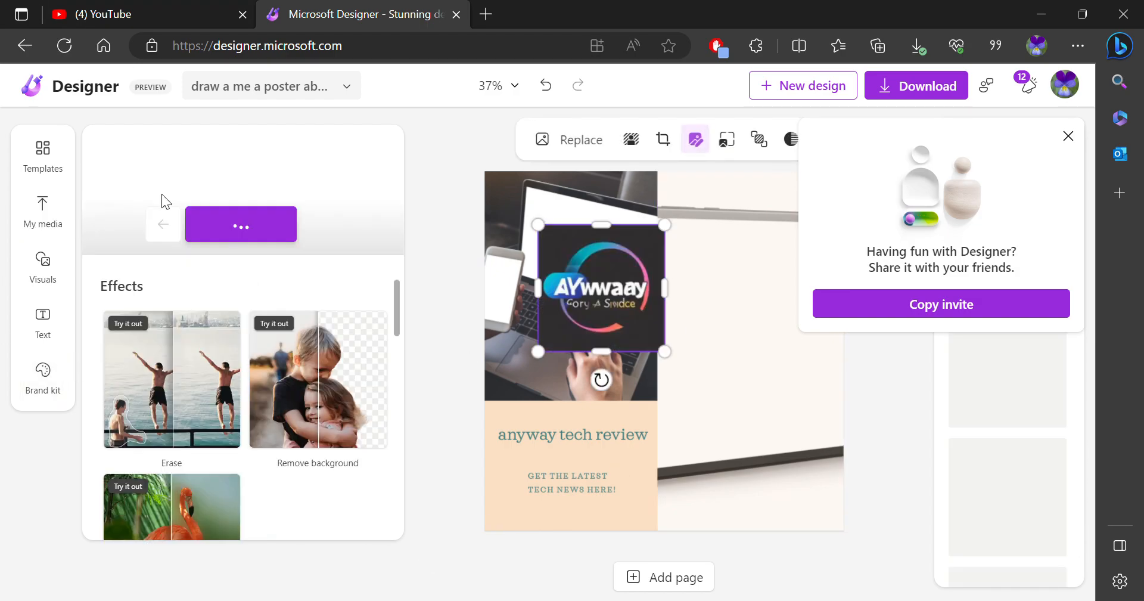
Step: Look through the logo's effects, filters and adjustments, and apply the second suggested look from Inspire me
scroll(281, 421, down, 3)
scroll(281, 421, up, 3)
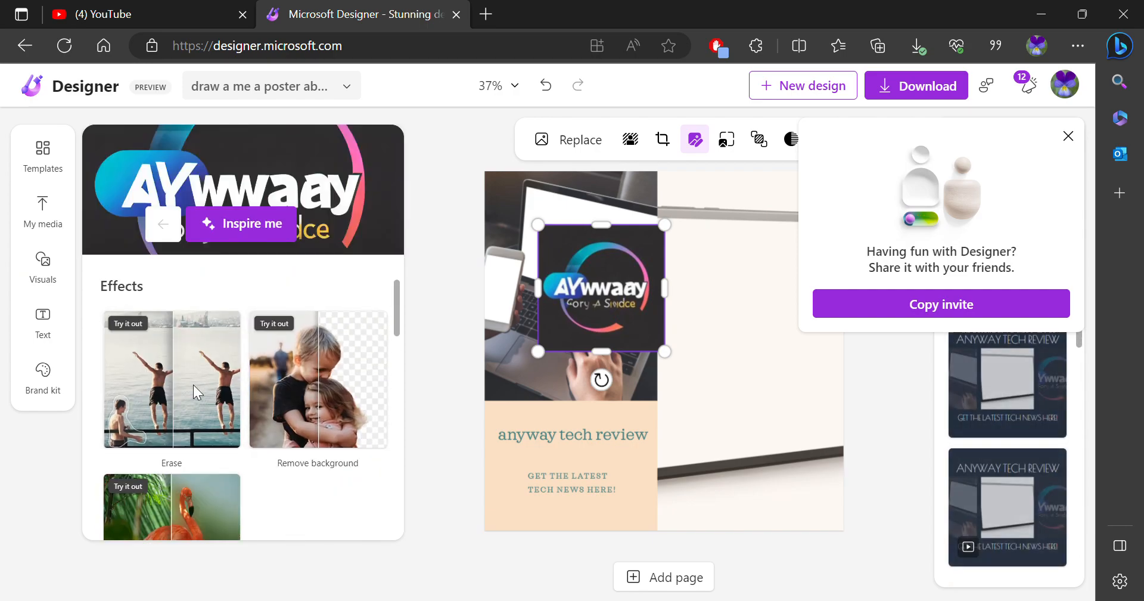
scroll(195, 417, down, 5)
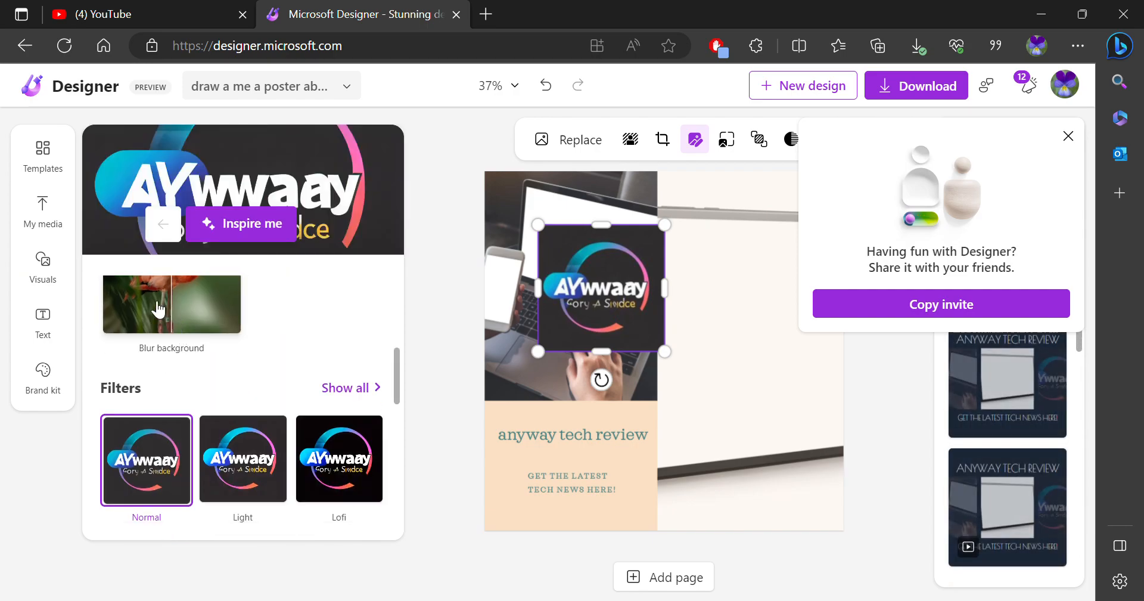
scroll(308, 495, down, 3)
scroll(363, 469, down, 5)
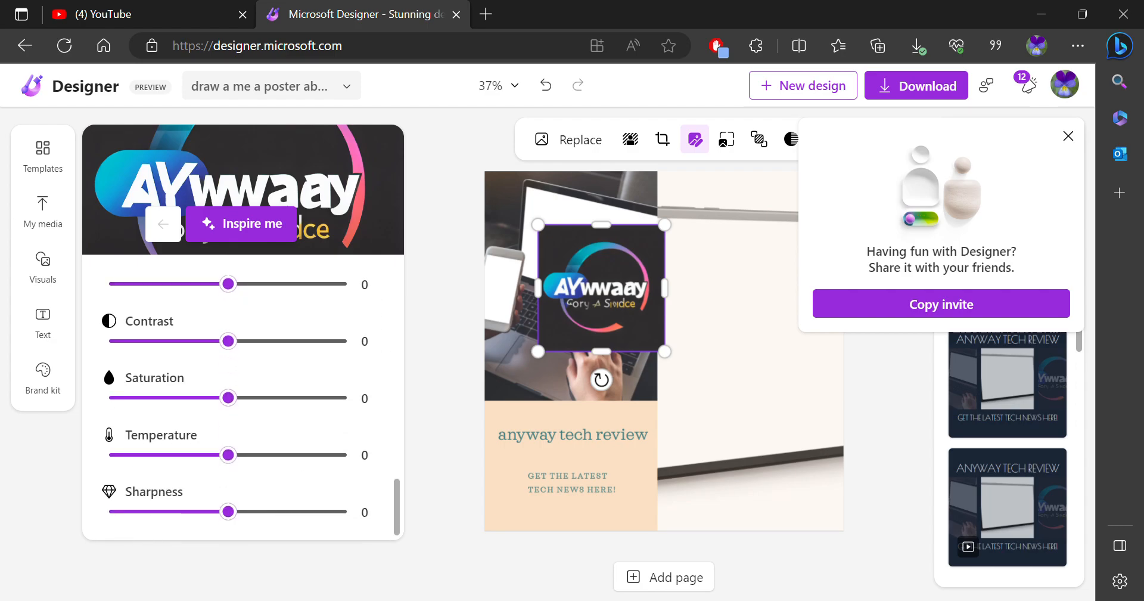
scroll(402, 467, up, 4)
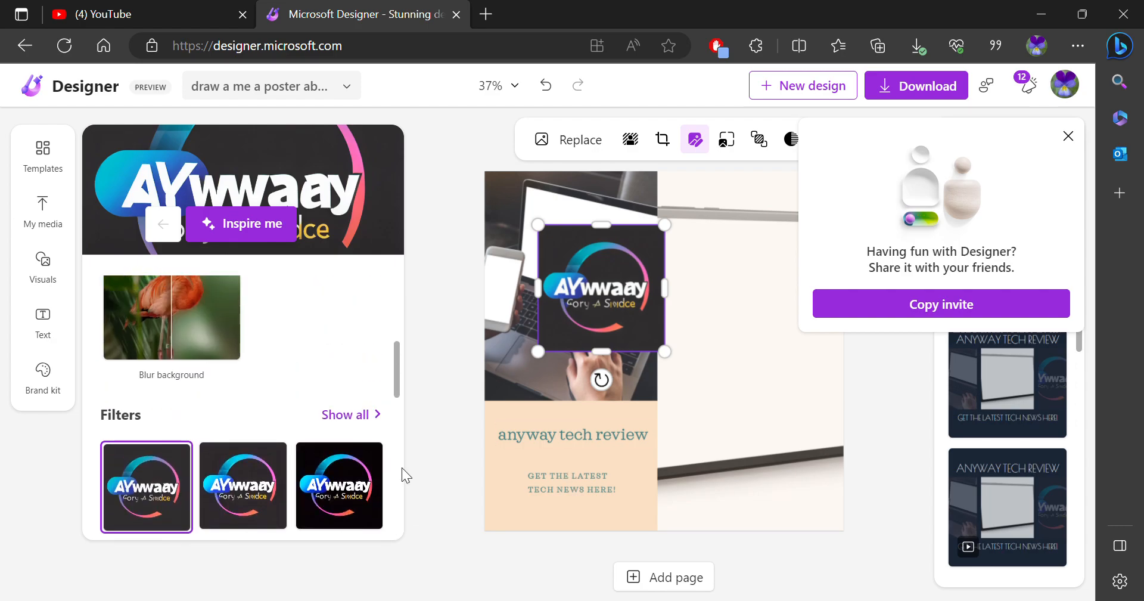
click(248, 239)
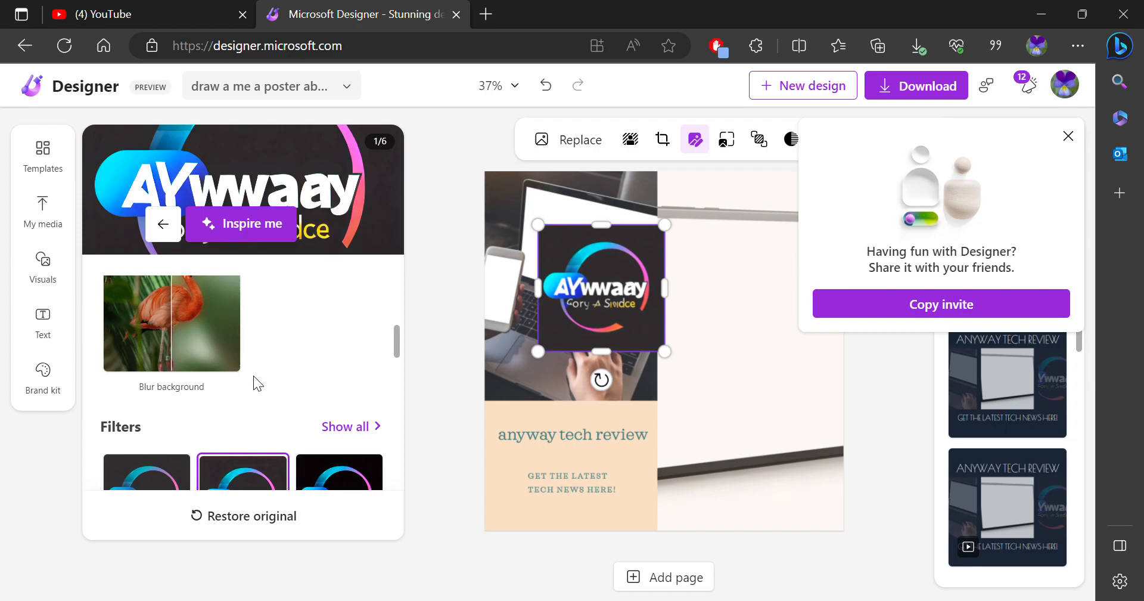
click(241, 239)
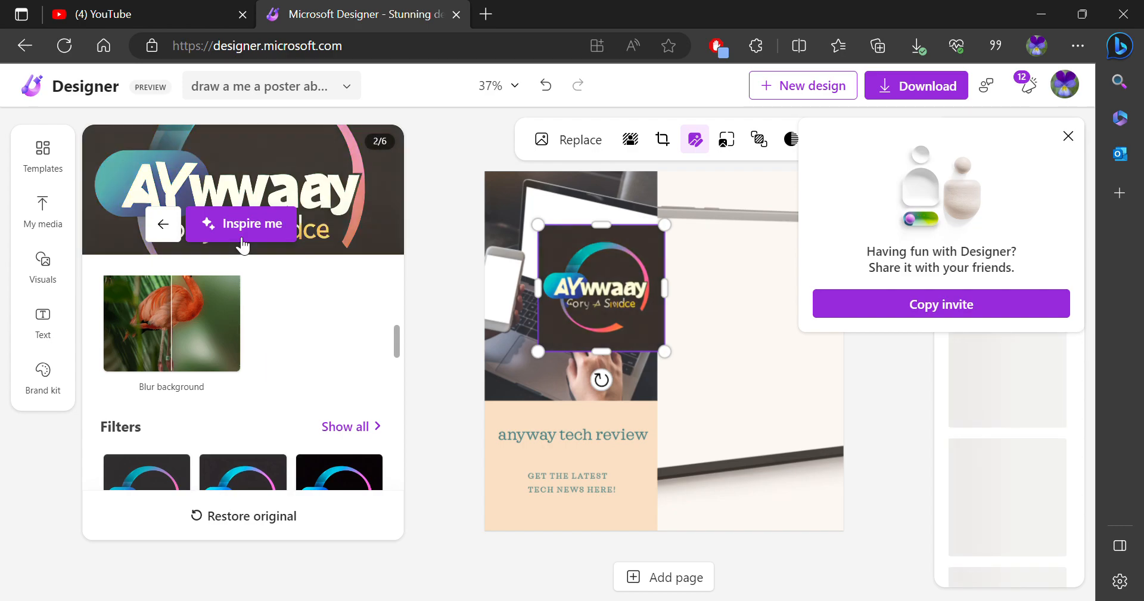